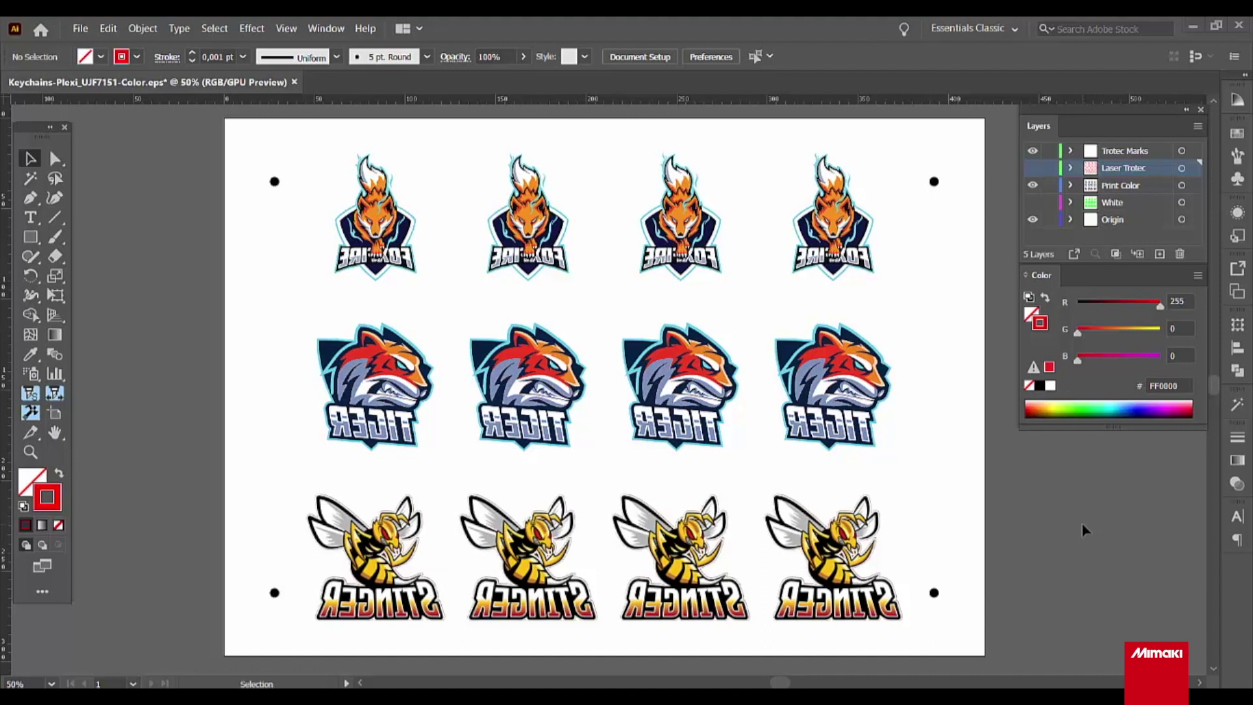
# Hide the Trotec Marks and Print Color layers, examine the artboard's dimensions, and show the Print Color layer again
pyautogui.click(1032, 150)
pyautogui.click(1033, 185)
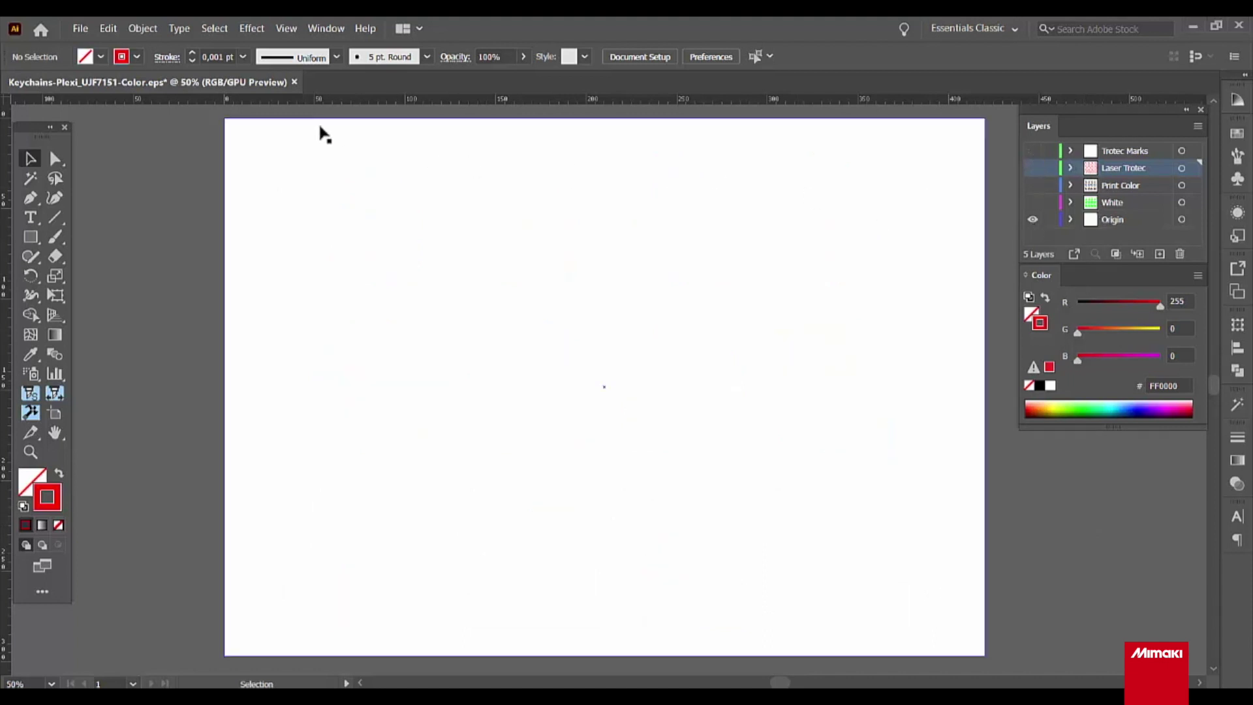
pyautogui.click(55, 415)
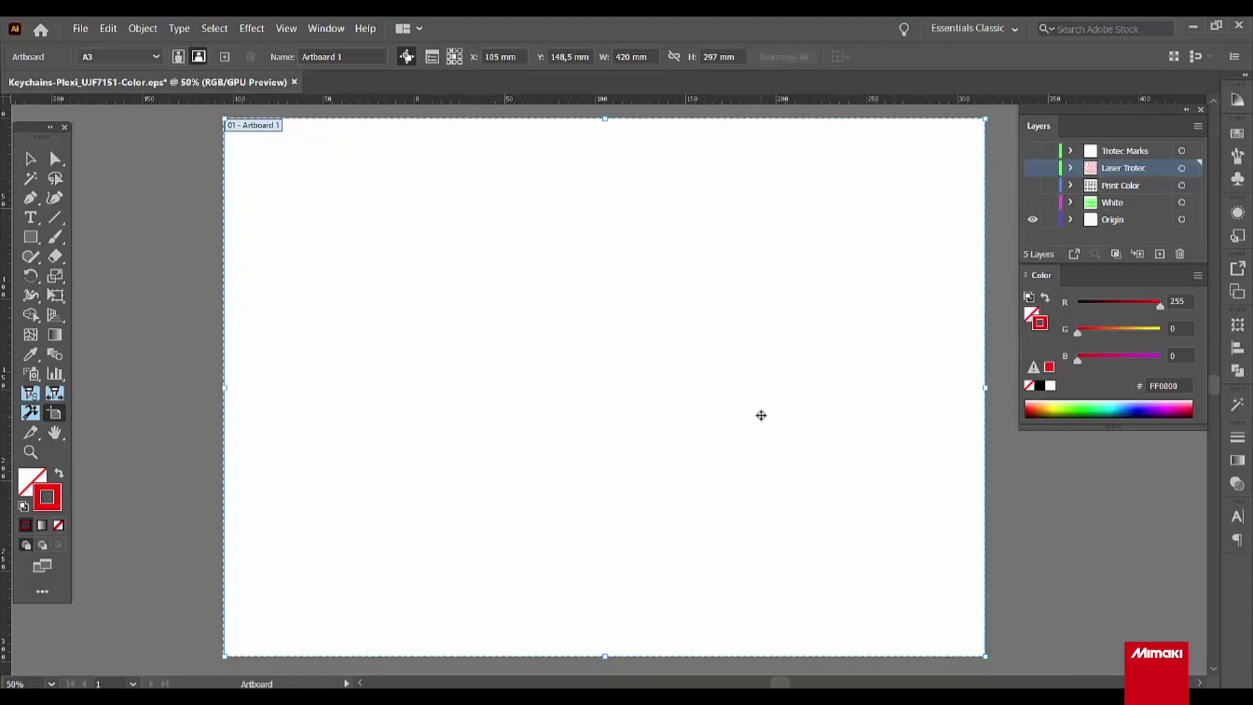
pyautogui.click(1032, 185)
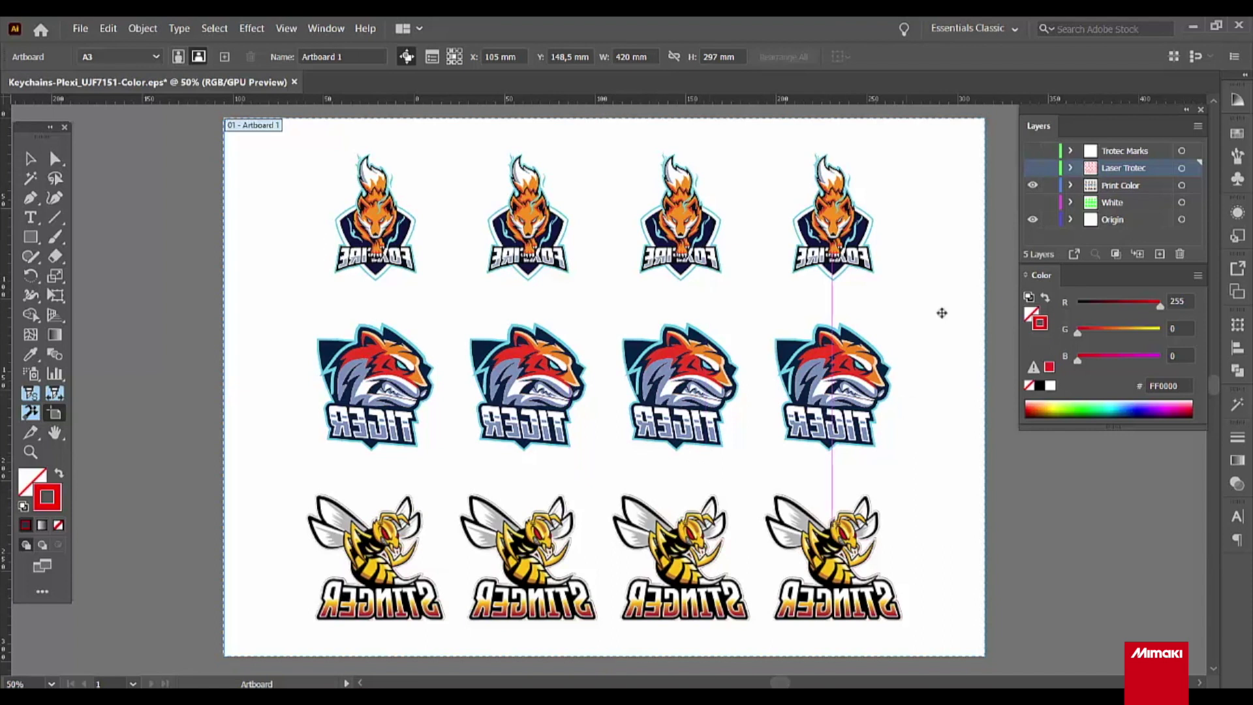
# Display the Laser Trotec layer instead of Print Color in outline view and select its cut contours to inspect them
pyautogui.click(1032, 185)
pyautogui.click(1033, 167)
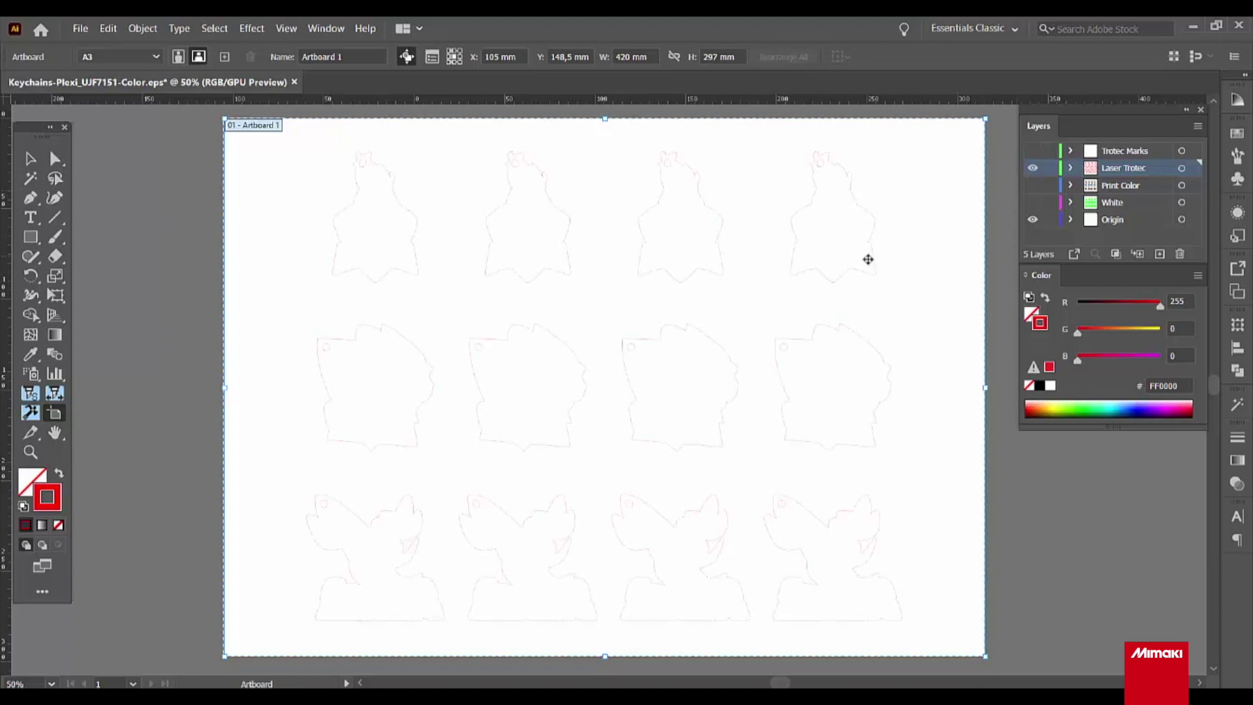
pyautogui.hotkey('ctrl', 'y')
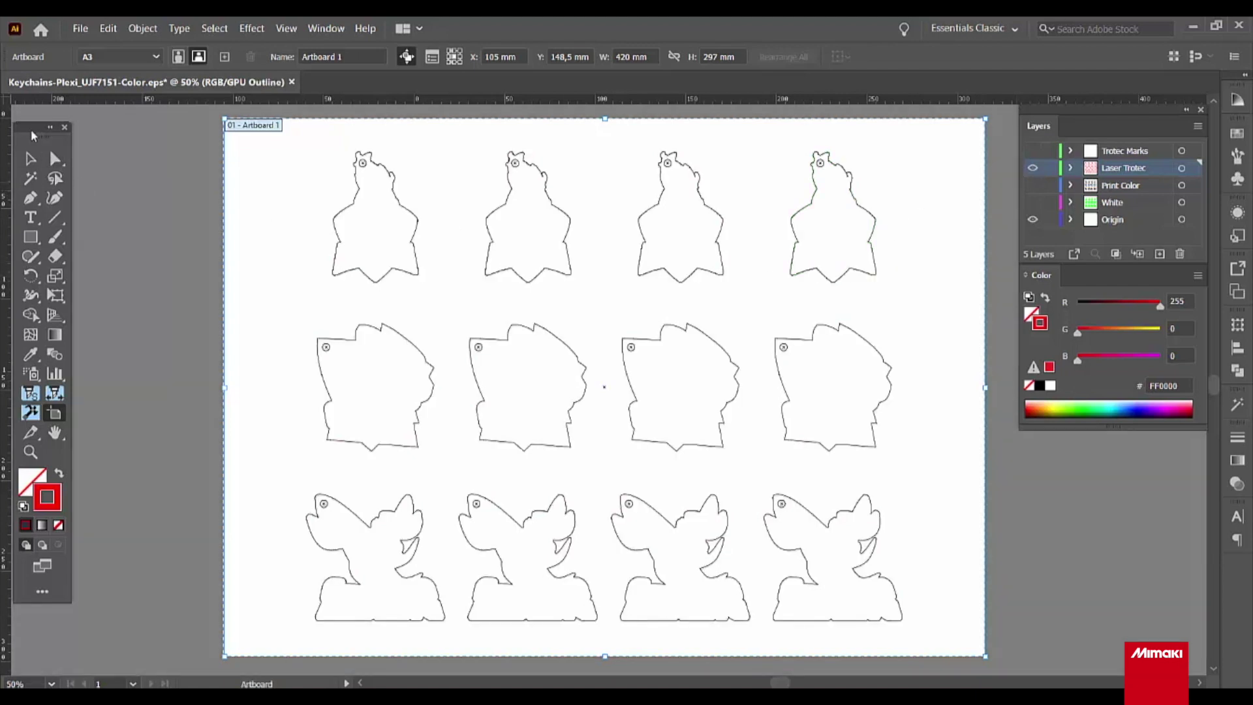
pyautogui.press('v')
pyautogui.click(392, 270)
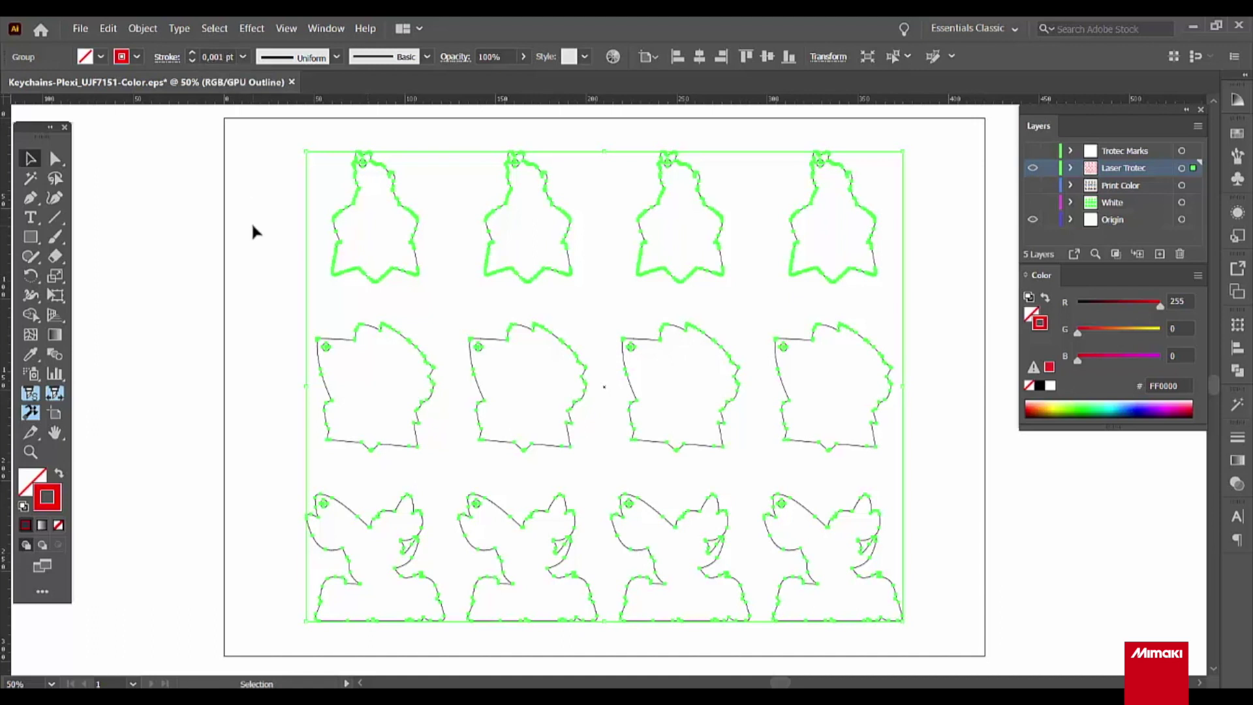
pyautogui.click(178, 347)
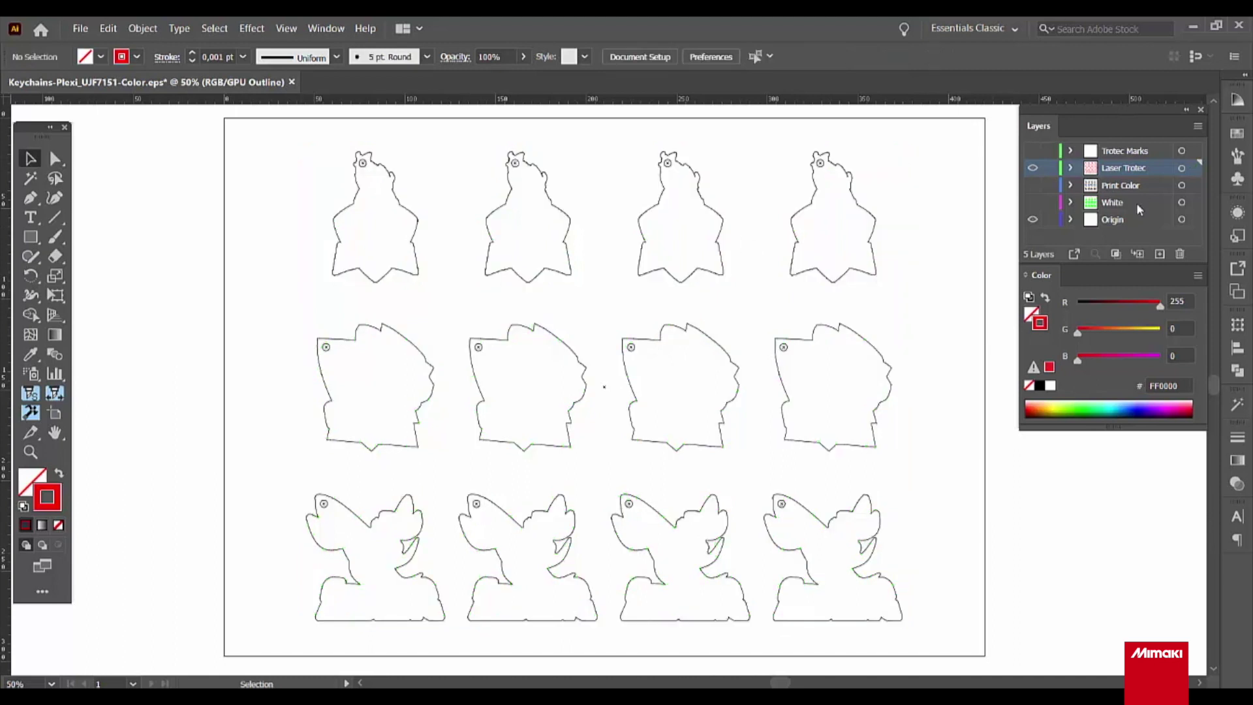
# Display the White layer instead of Laser Trotec and inspect its shapes in preview mode
pyautogui.click(1033, 168)
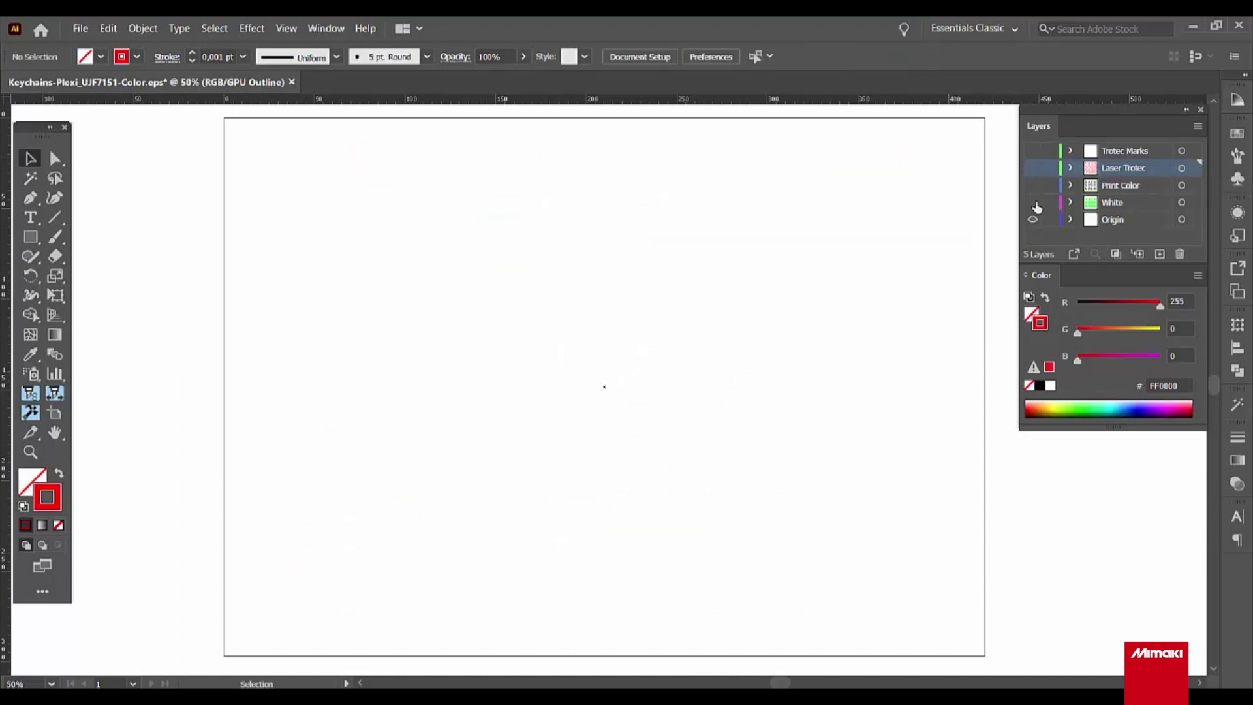
pyautogui.click(1034, 205)
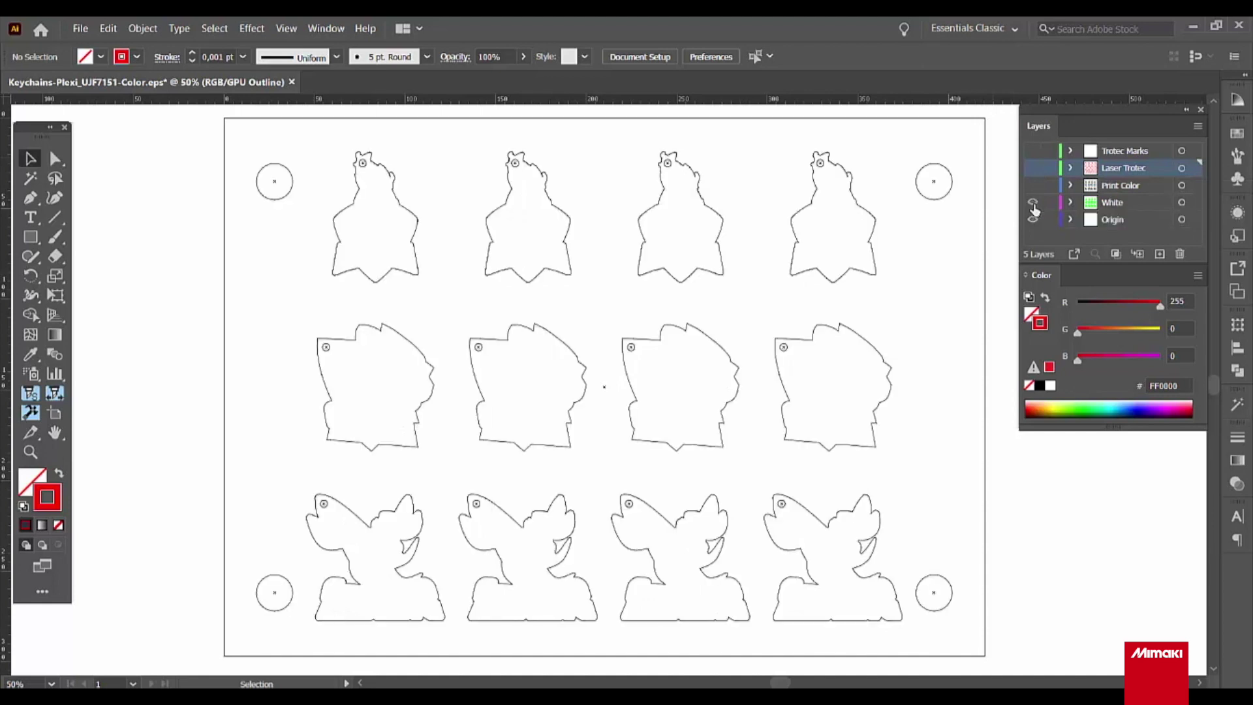
pyautogui.hotkey('ctrl', 'y')
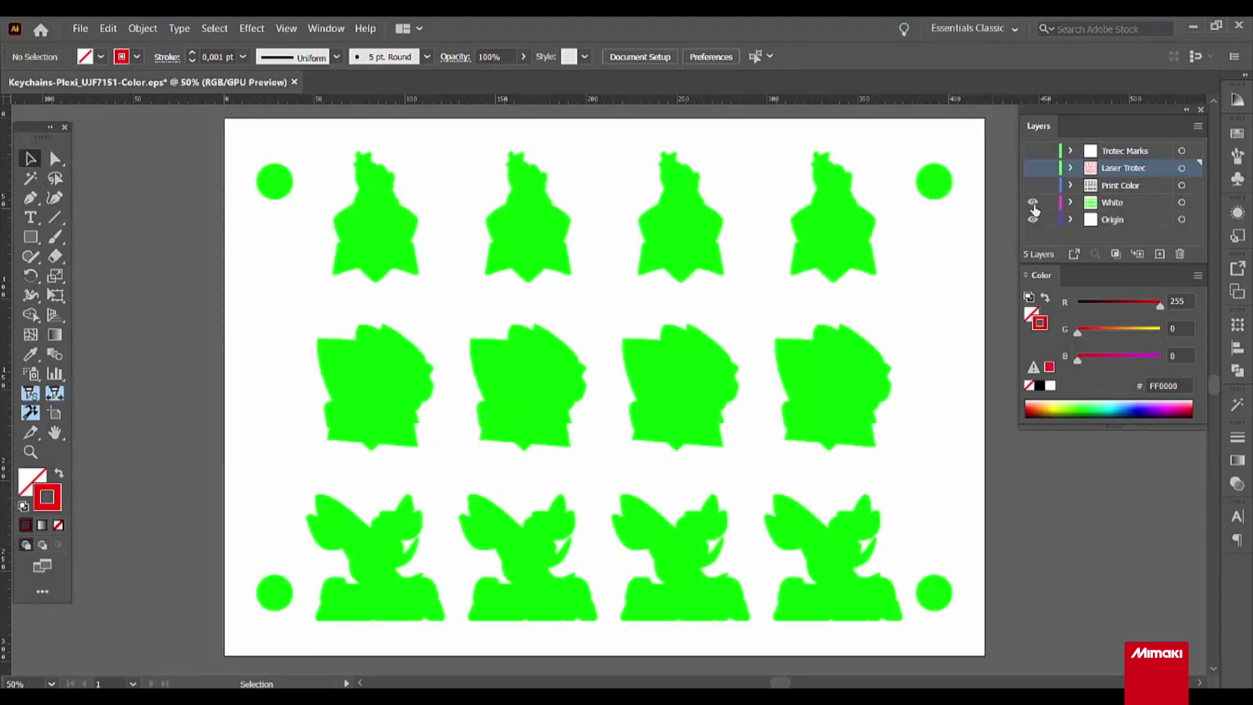
pyautogui.scroll(1, 657, 573)
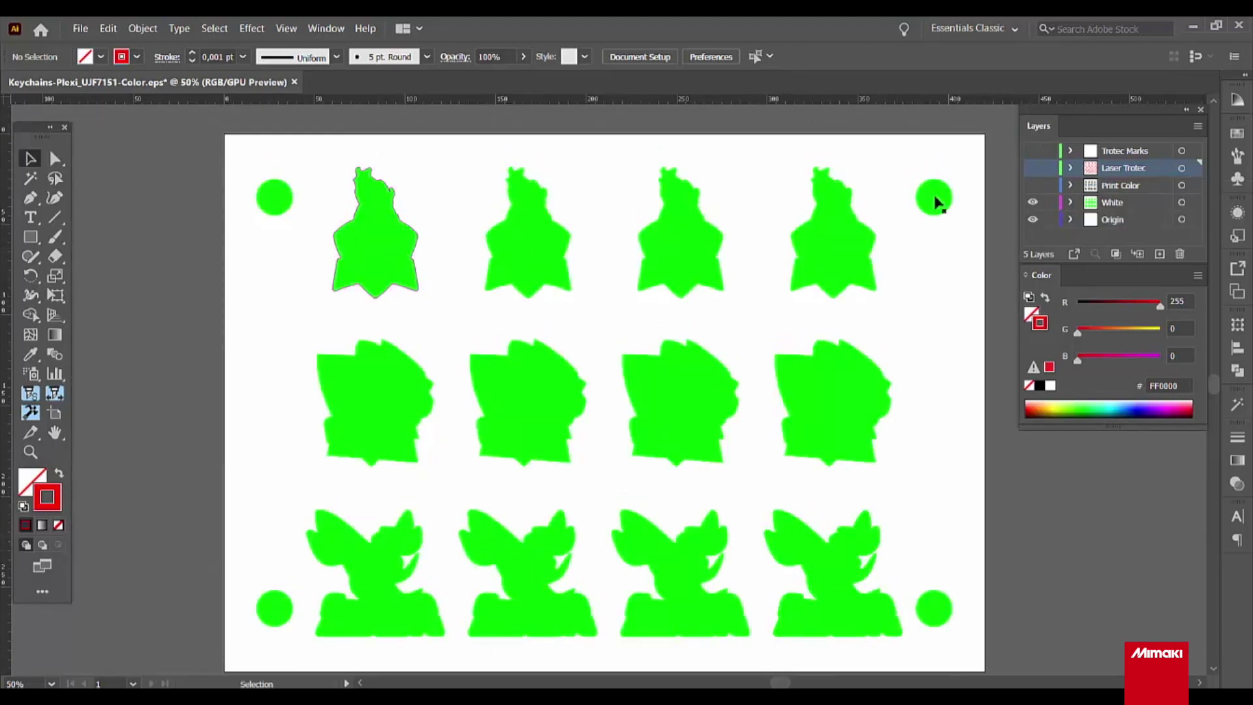
# Show the Print Color and Trotec Marks layers over the White layer and inspect the two upper registration marks
pyautogui.click(1032, 186)
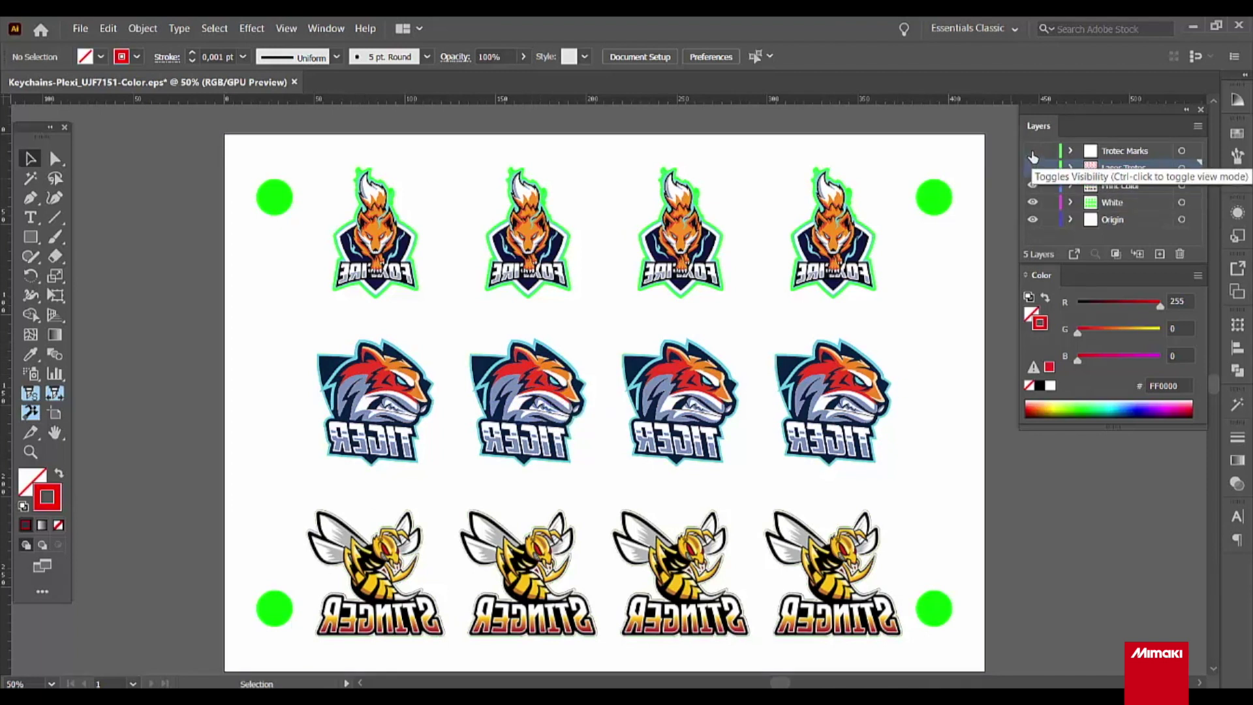
pyautogui.click(1032, 168)
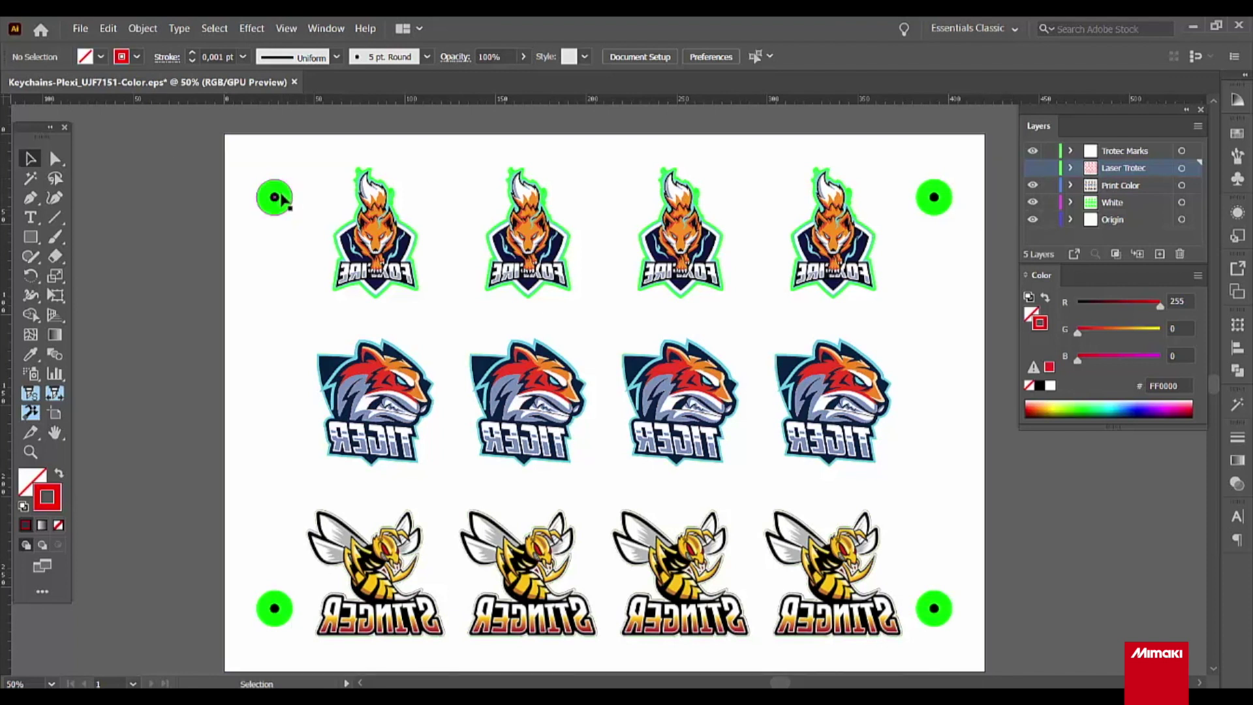
pyautogui.click(275, 197)
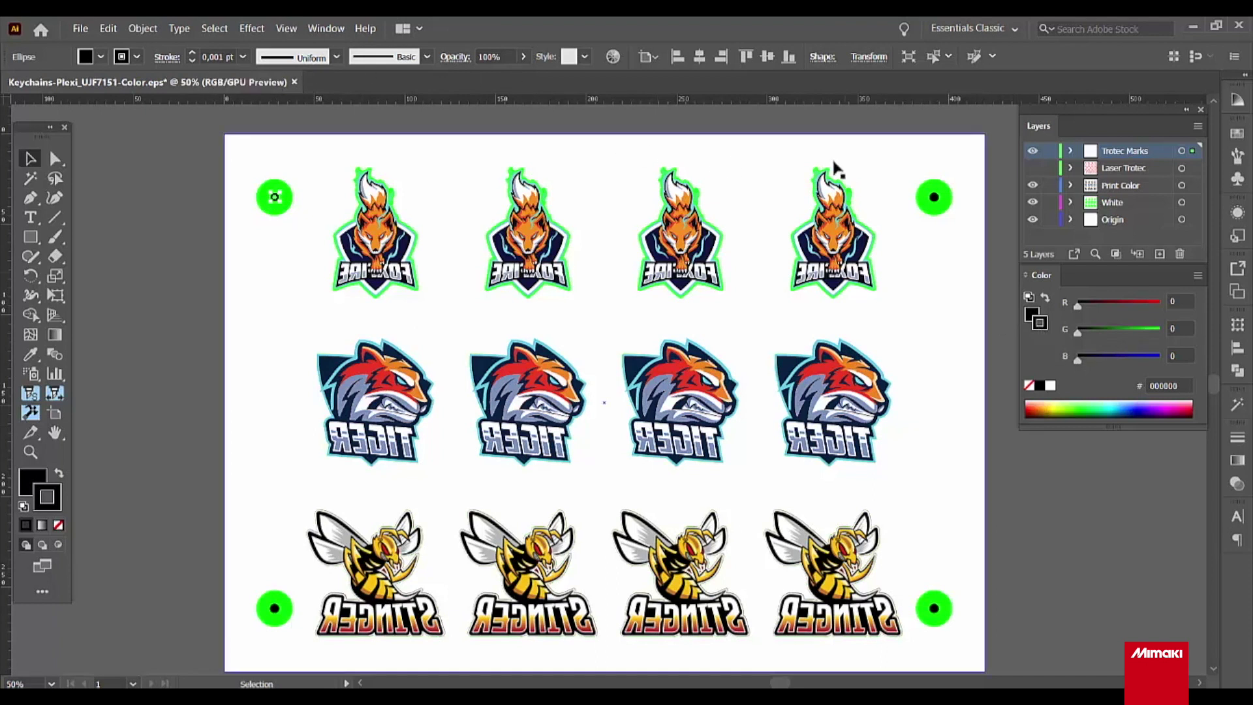
pyautogui.click(934, 197)
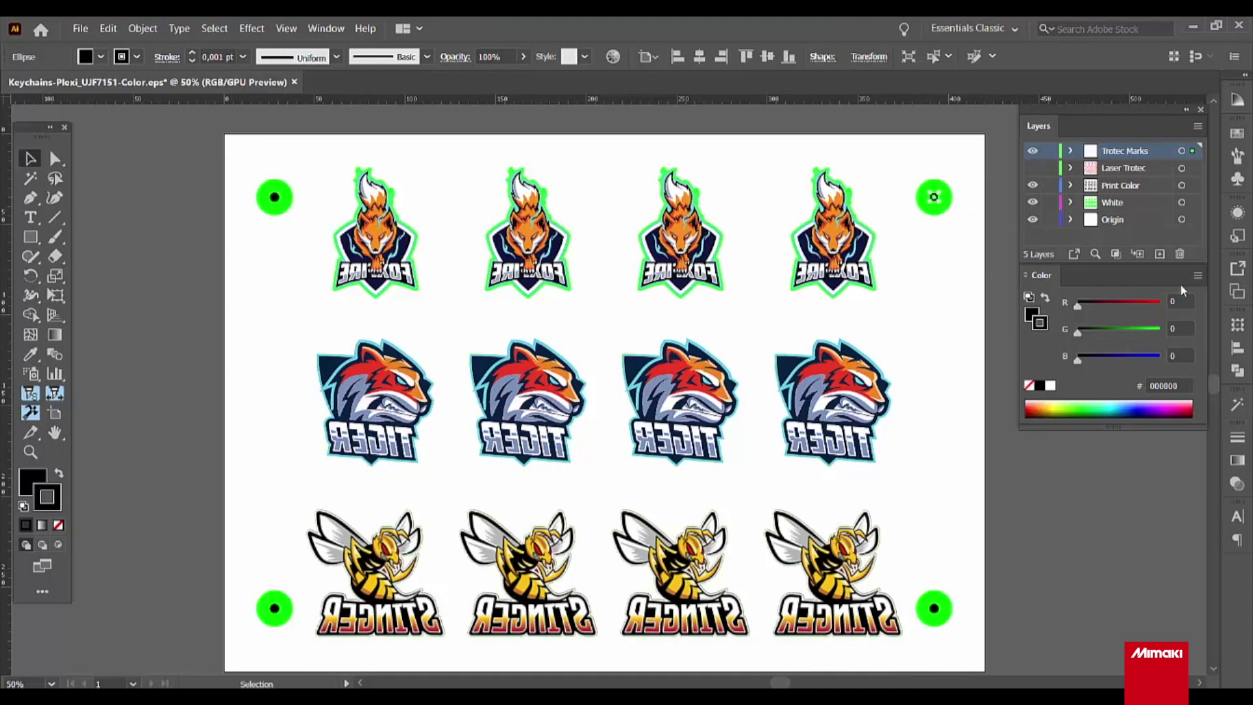
pyautogui.click(1033, 491)
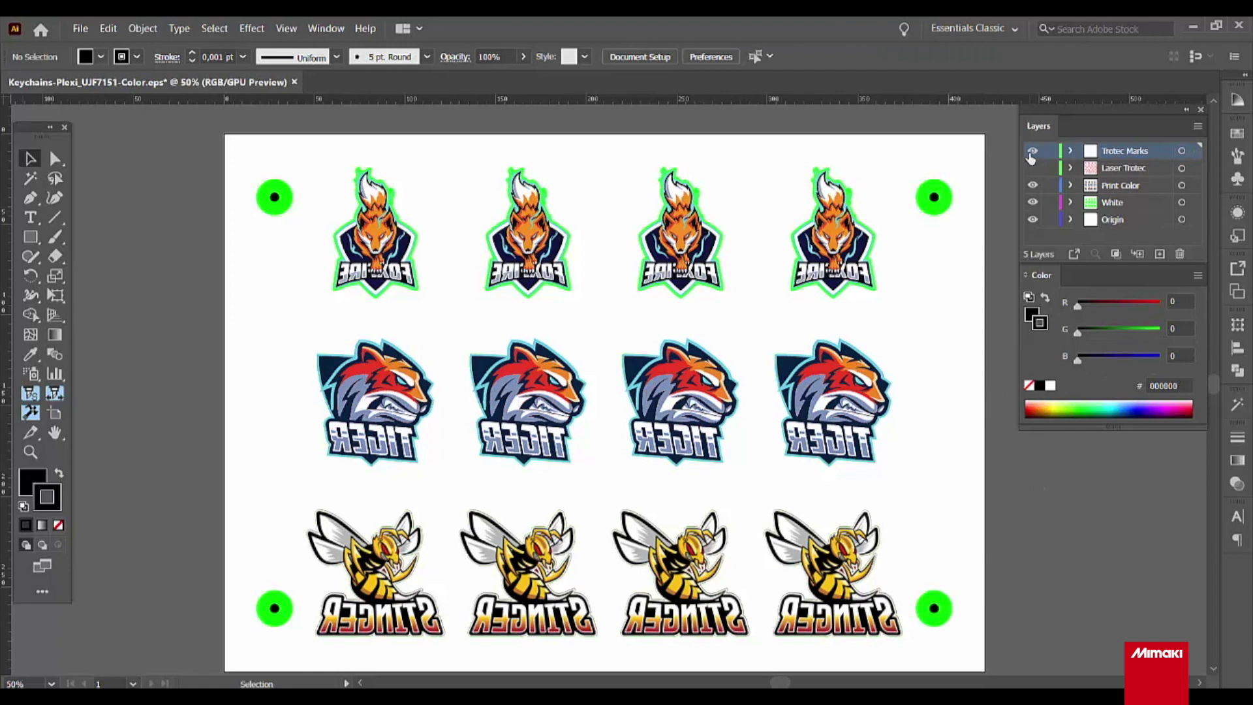
# Hide the Trotec Marks and White layers, check the Save As settings for Keychains-Plexi_UJF7151-Color, and cancel without saving
pyautogui.click(1033, 152)
pyautogui.click(1032, 202)
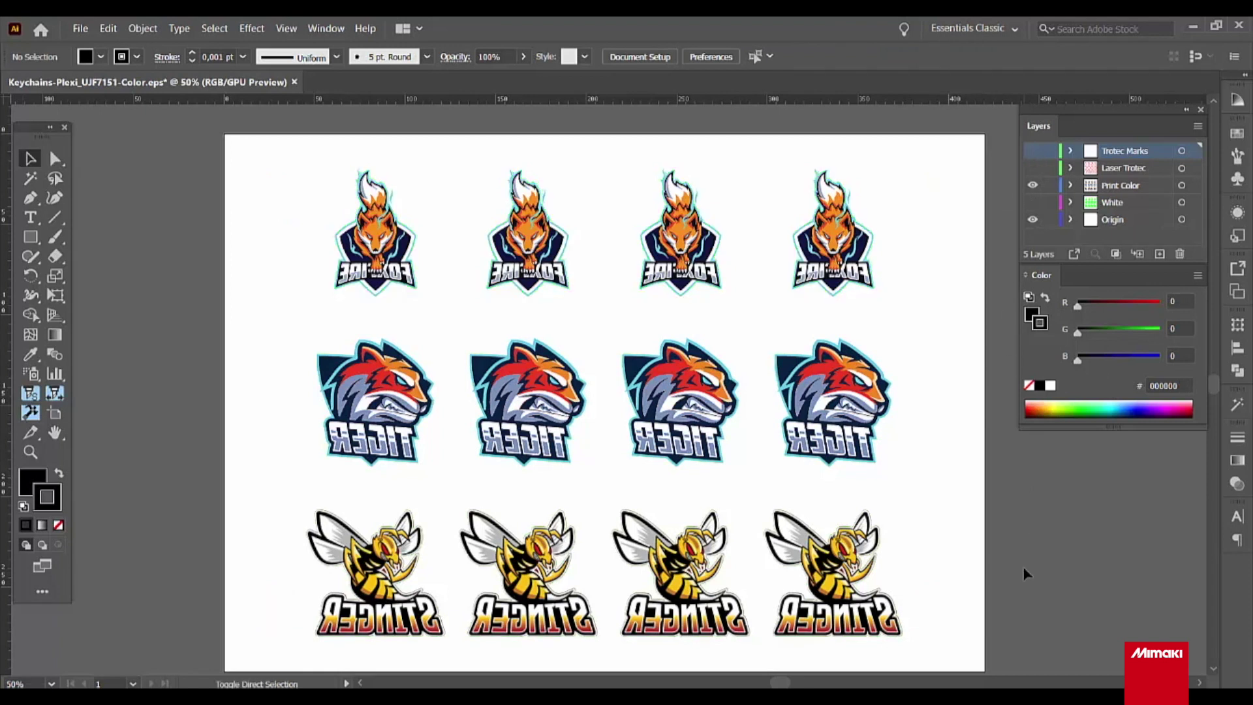
pyautogui.hotkey('ctrl', 'shift', 's')
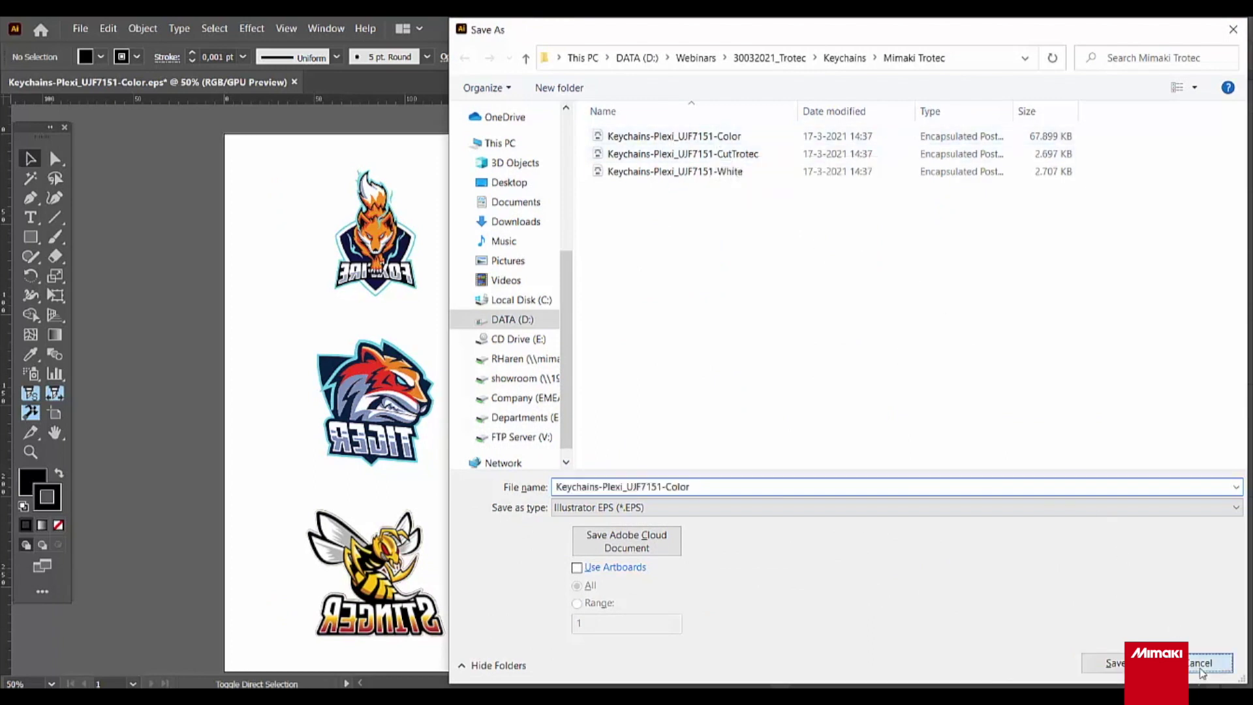
pyautogui.press('Escape')
# Display White instead of Print Color, check the existing Keychains-Plexi_UJF7151-White file in Save As, and cancel without saving
pyautogui.click(1032, 188)
pyautogui.click(1033, 202)
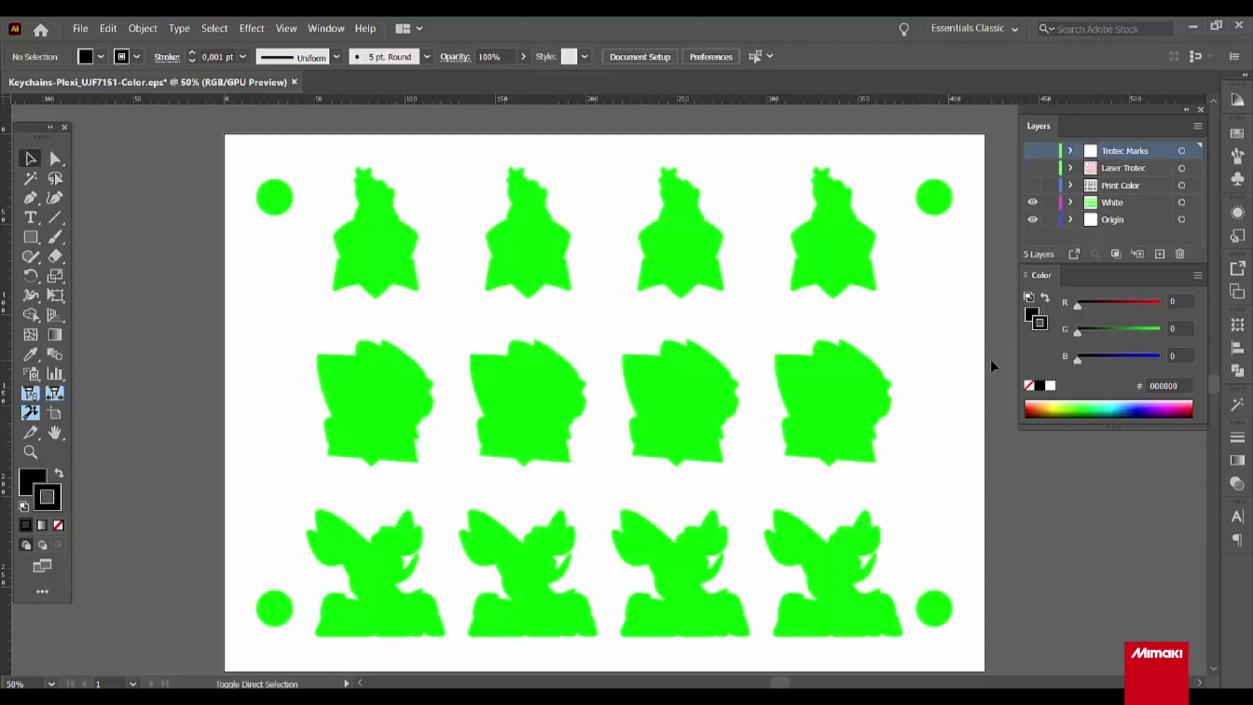
pyautogui.hotkey('ctrl', 'shift', 's')
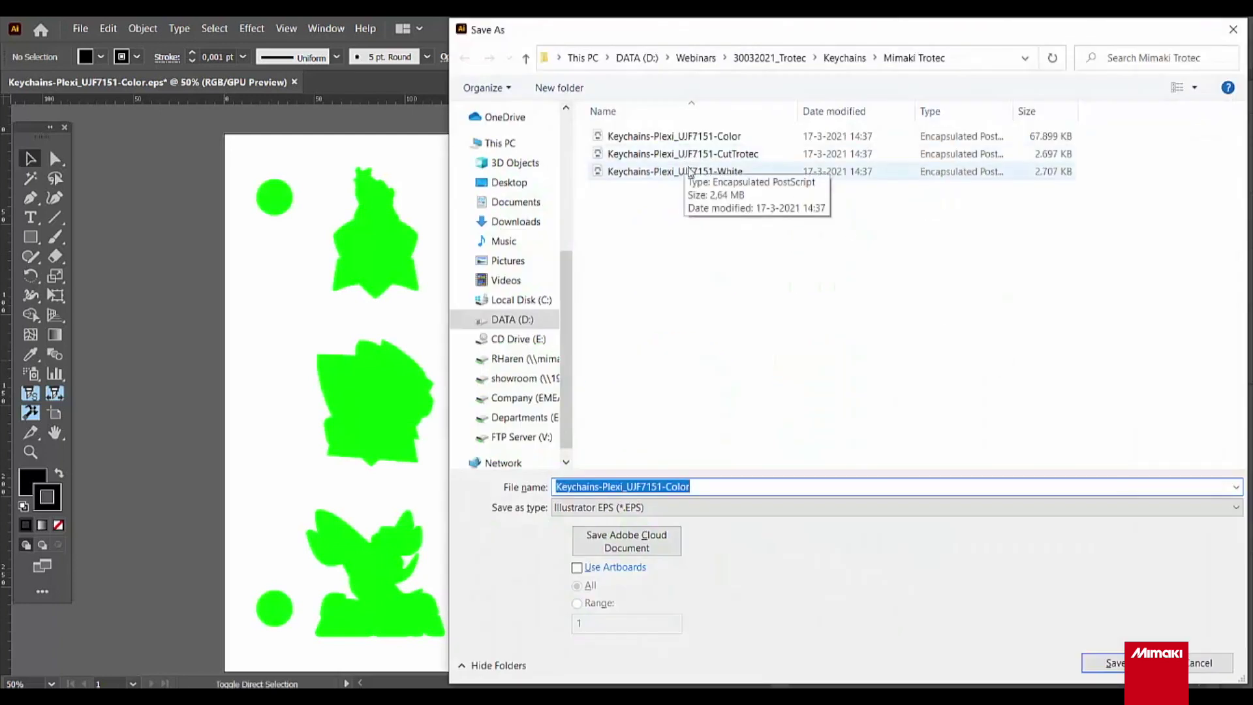
pyautogui.click(1211, 663)
# Hide the White and Origin layers and show only the Laser Trotec layer in outline view
pyautogui.click(1032, 202)
pyautogui.click(1033, 219)
pyautogui.hotkey('ctrl', 'y')
pyautogui.click(1033, 169)
pyautogui.hotkey('ctrl', 'y')
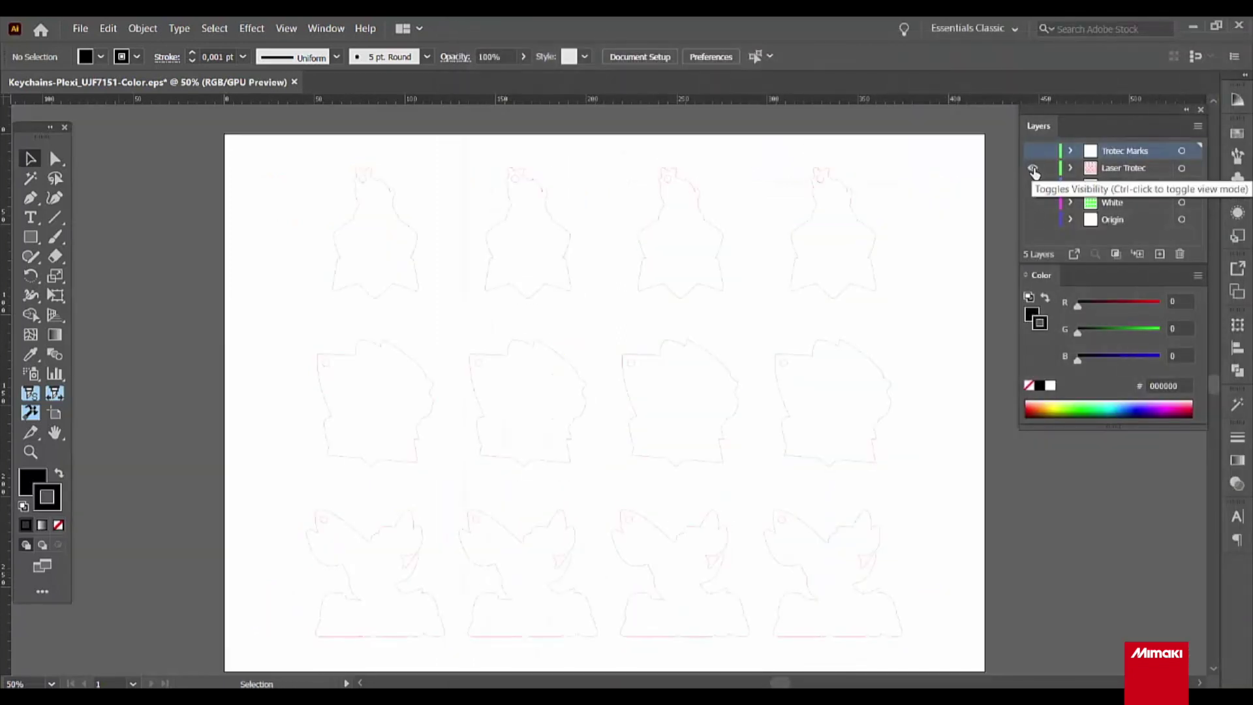
pyautogui.hotkey('ctrl', 'y')
pyautogui.press('ctrl')
# Choose Keychains-Plexi_UJF7151-CutTrotec as the Save As target to check its name, and cancel without saving
pyautogui.hotkey('ctrl', 'shift', 's')
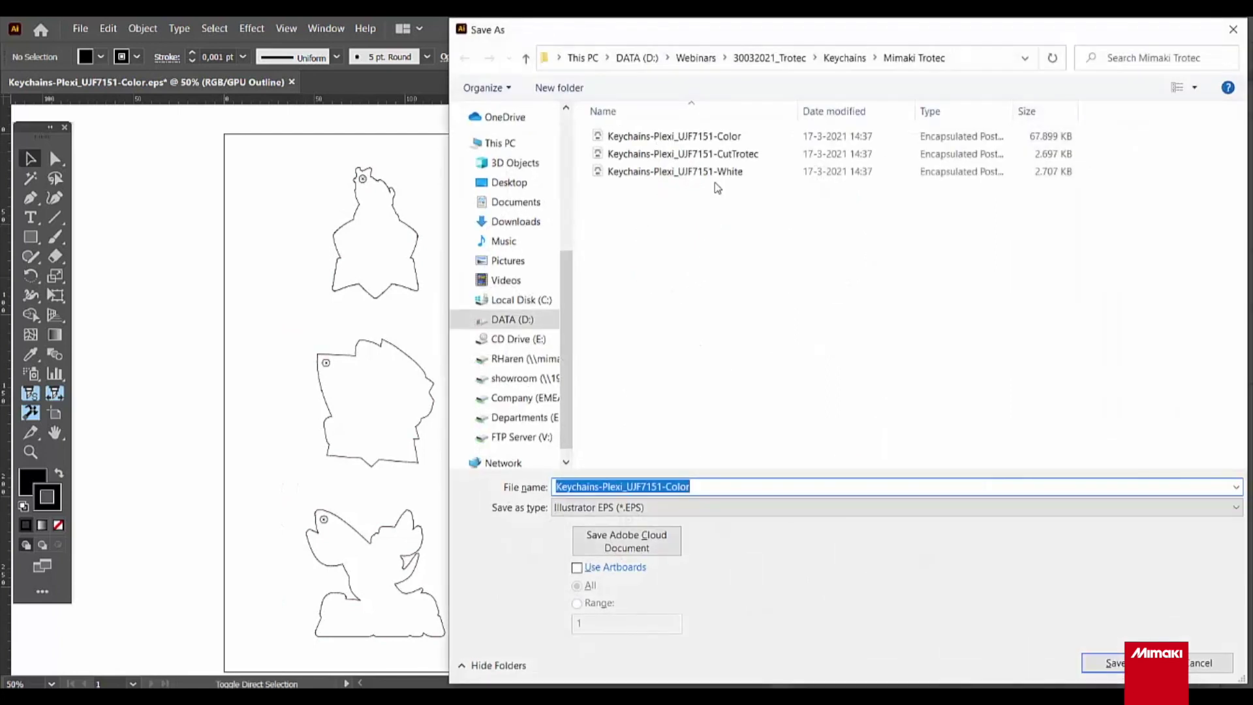
pyautogui.click(691, 155)
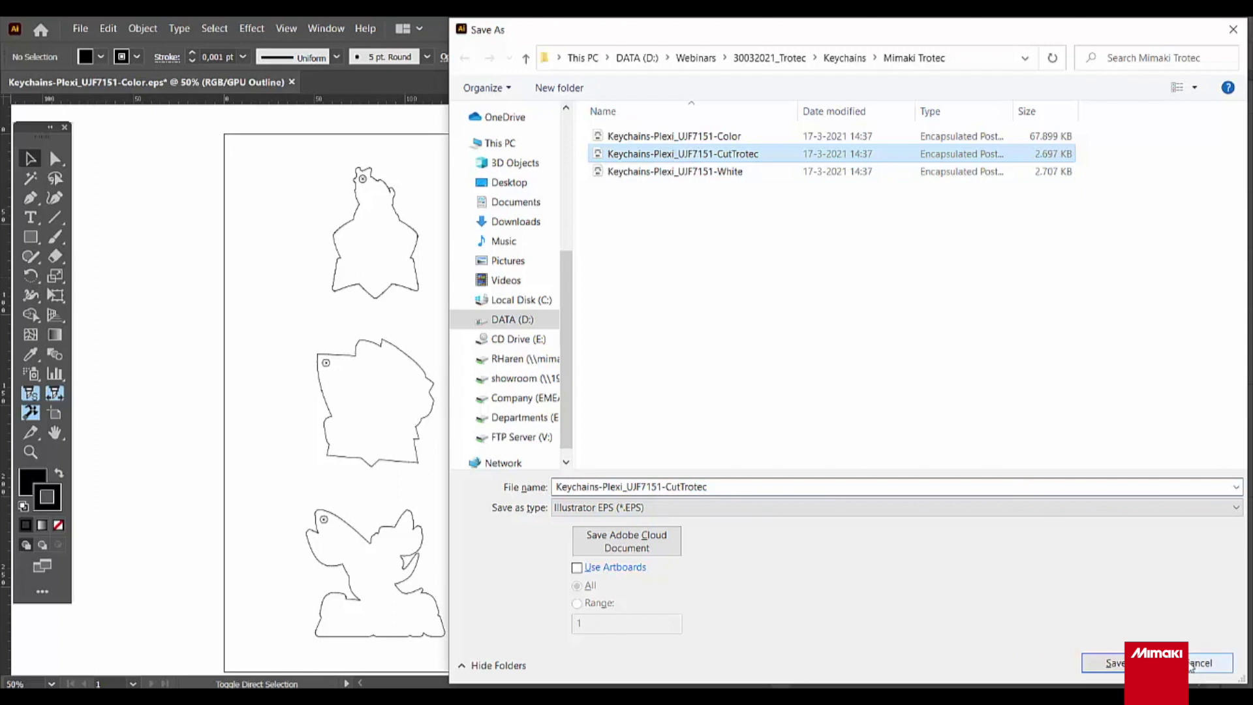
pyautogui.click(1195, 664)
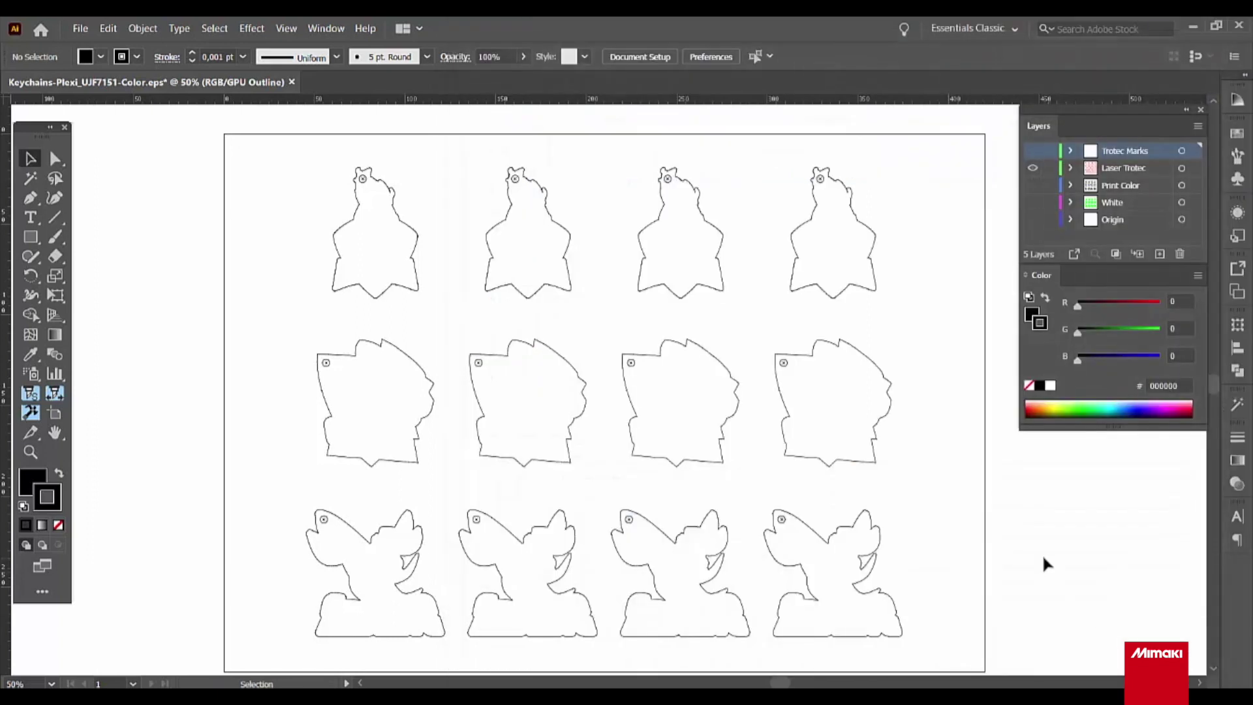
# Show the Trotec Marks, Laser Trotec, Print Color and White layers together
pyautogui.click(1033, 167)
pyautogui.click(1033, 151)
pyautogui.click(1033, 168)
pyautogui.click(1032, 185)
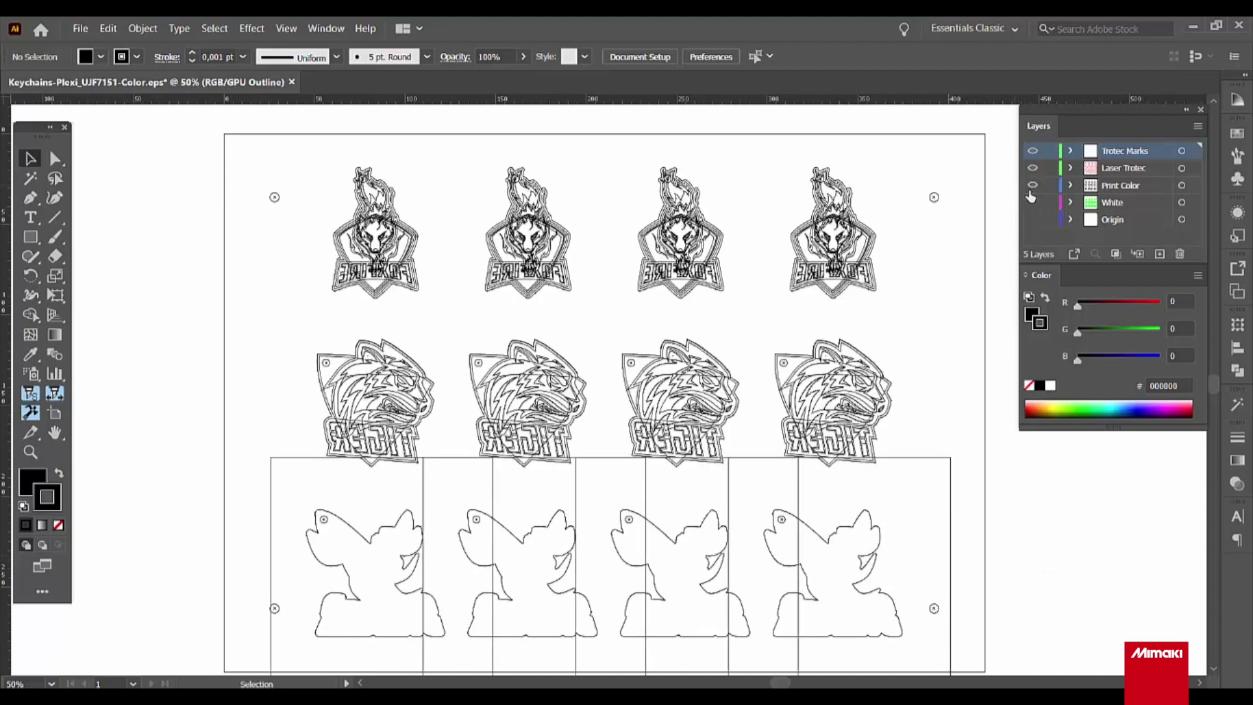
pyautogui.click(1033, 203)
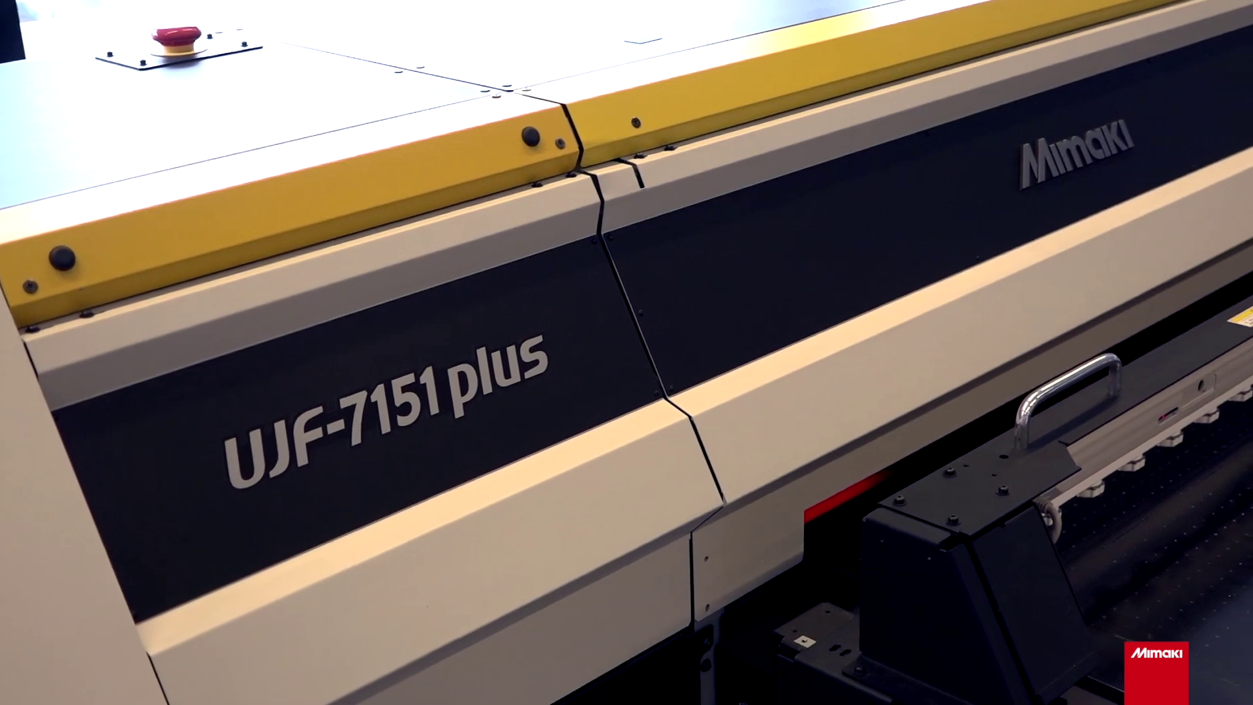
# In RasterLink6Plus, open Keychains-Plexi_UJF7151-Color.eps and Keychains-Plexi_UJF7151-White.eps for the UJF-7151plus printer
pyautogui.click(19, 50)
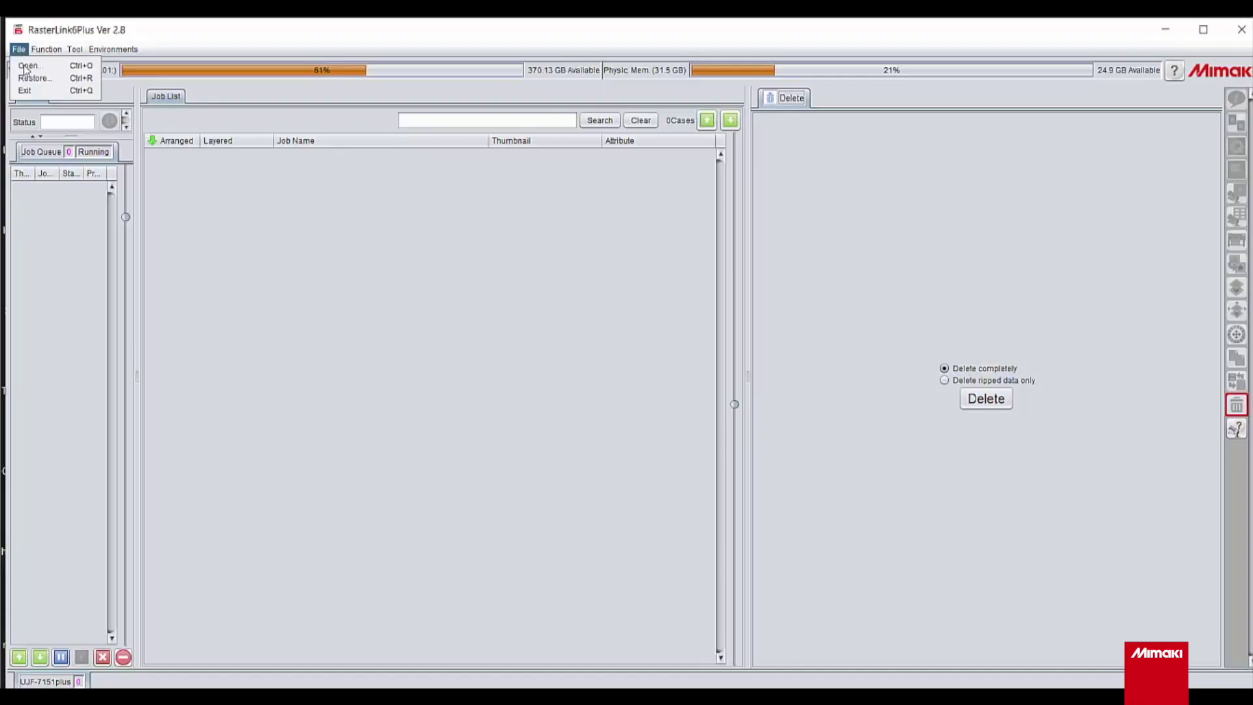
pyautogui.click(30, 66)
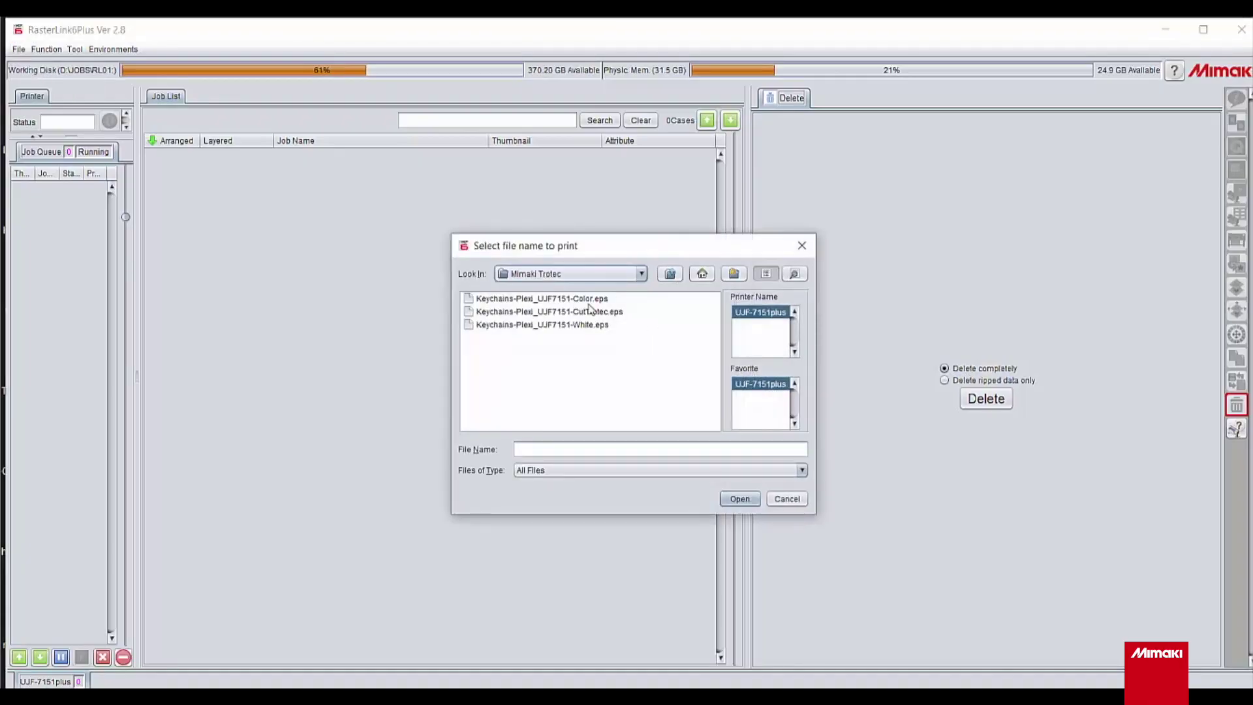
pyautogui.click(566, 302)
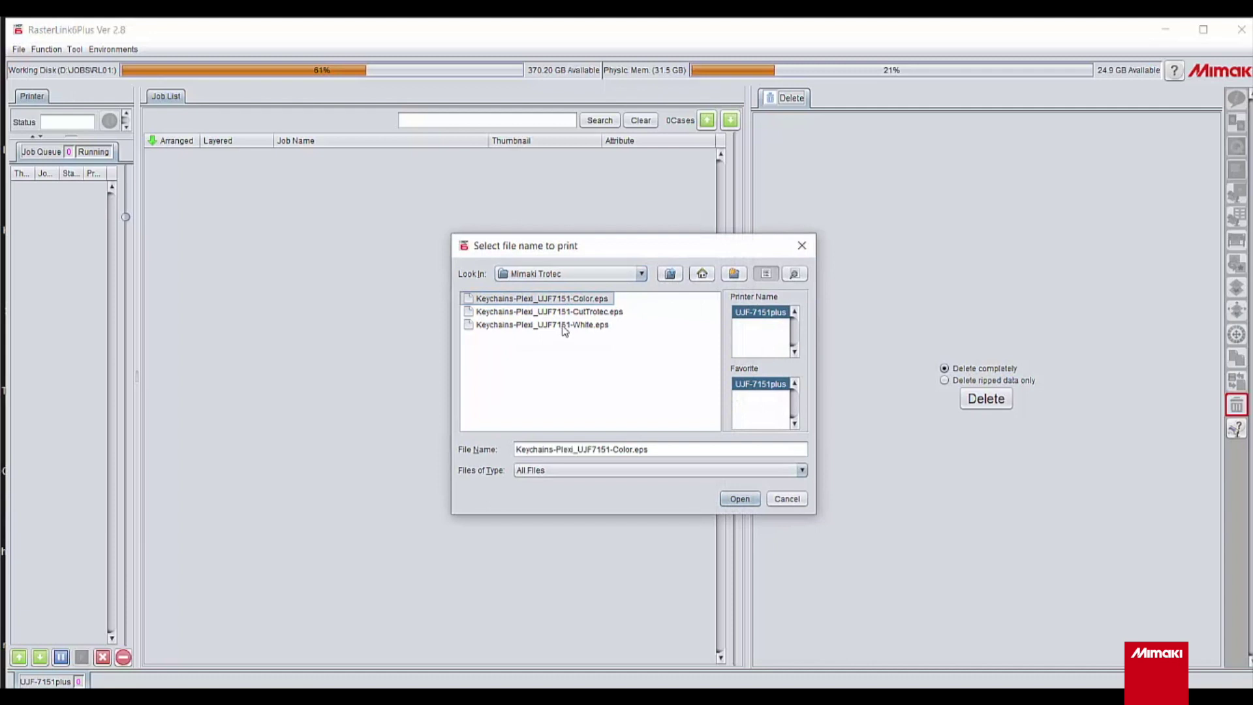
pyautogui.keyDown('ctrl'); pyautogui.click(565, 325); pyautogui.keyUp('ctrl')
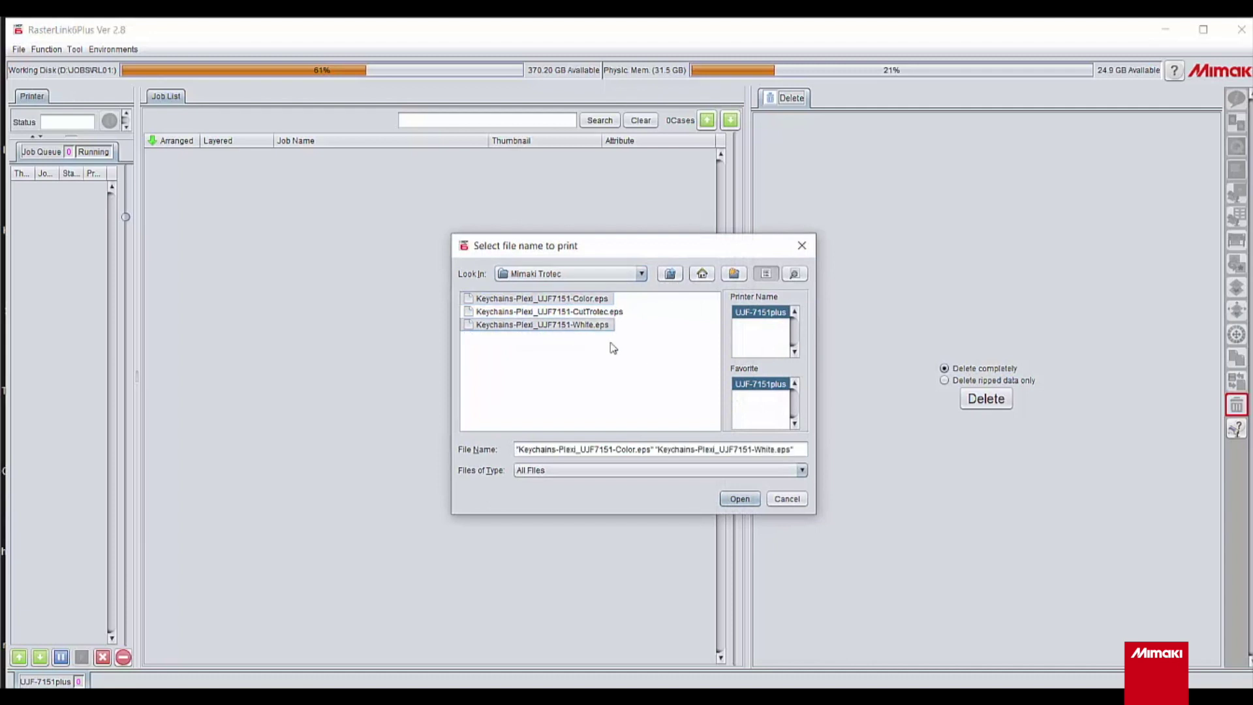
pyautogui.click(737, 499)
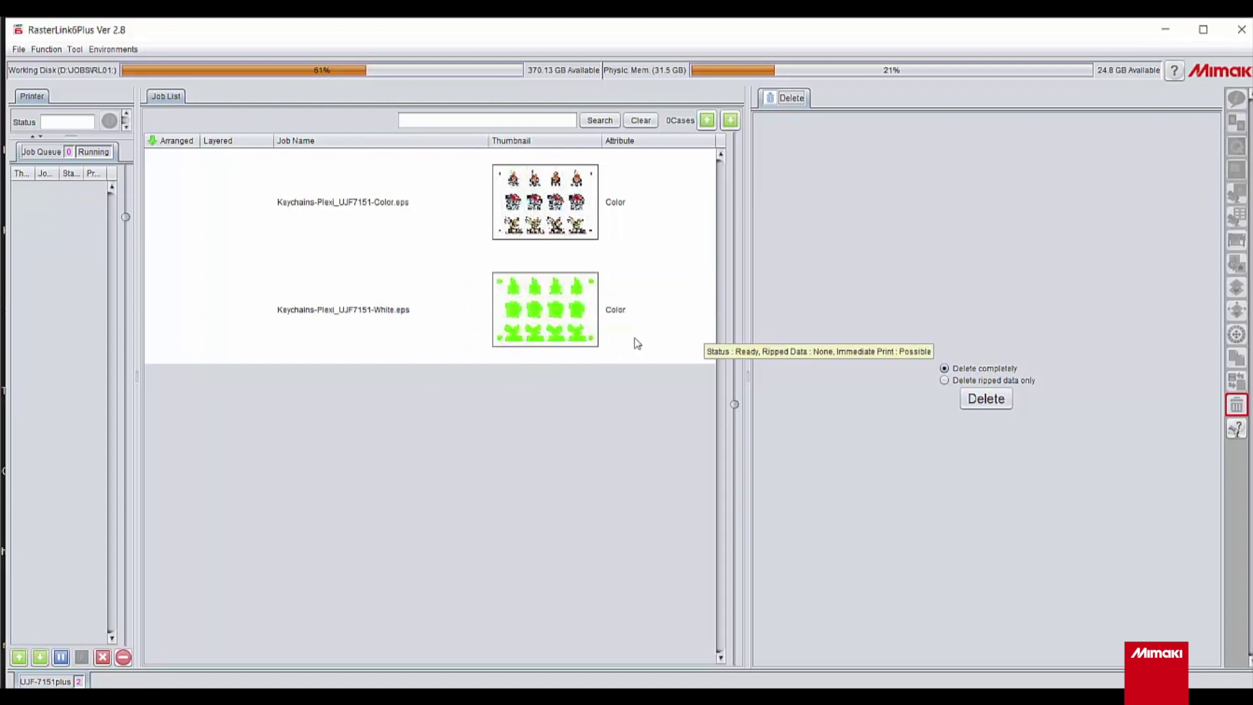
# Create a special plate from the Keychains-Plexi_UJF7151-White.eps job with White ink at 90% and Valid Pixel as the created area
pyautogui.click(530, 335)
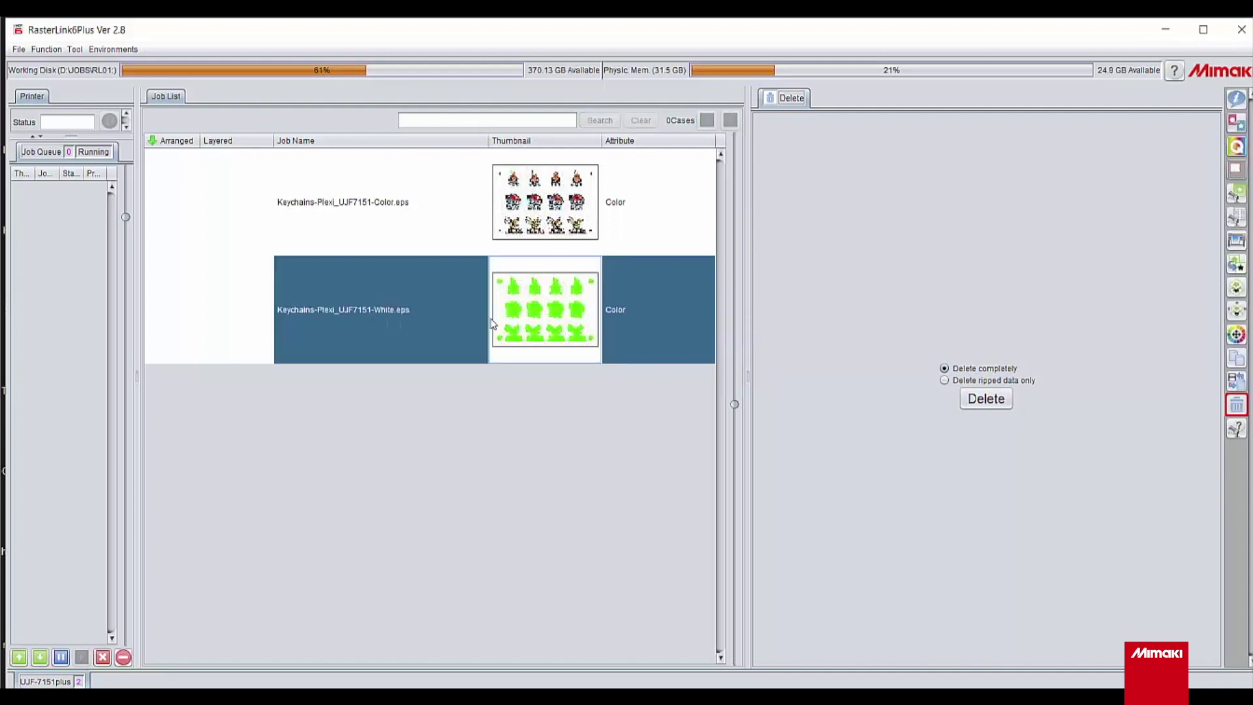
pyautogui.click(1236, 265)
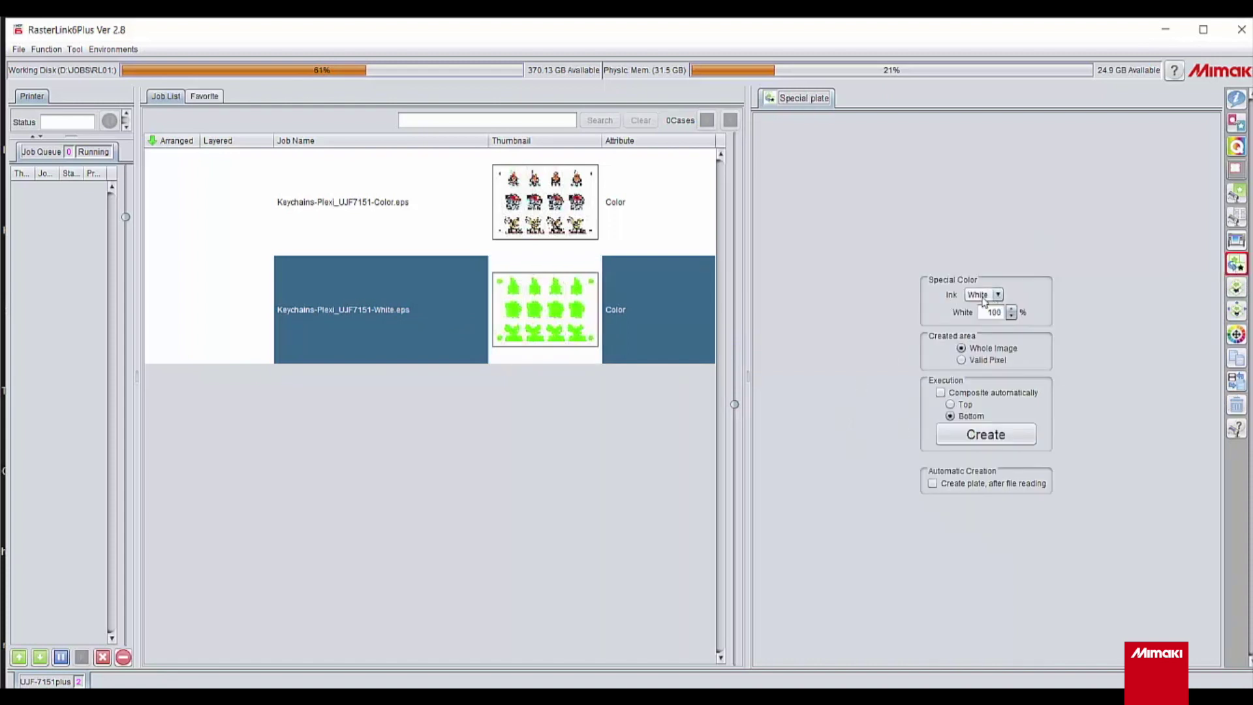
pyautogui.moveTo(986, 312); pyautogui.dragTo(1030, 318)
pyautogui.write('90')
pyautogui.click(961, 361)
pyautogui.click(985, 434)
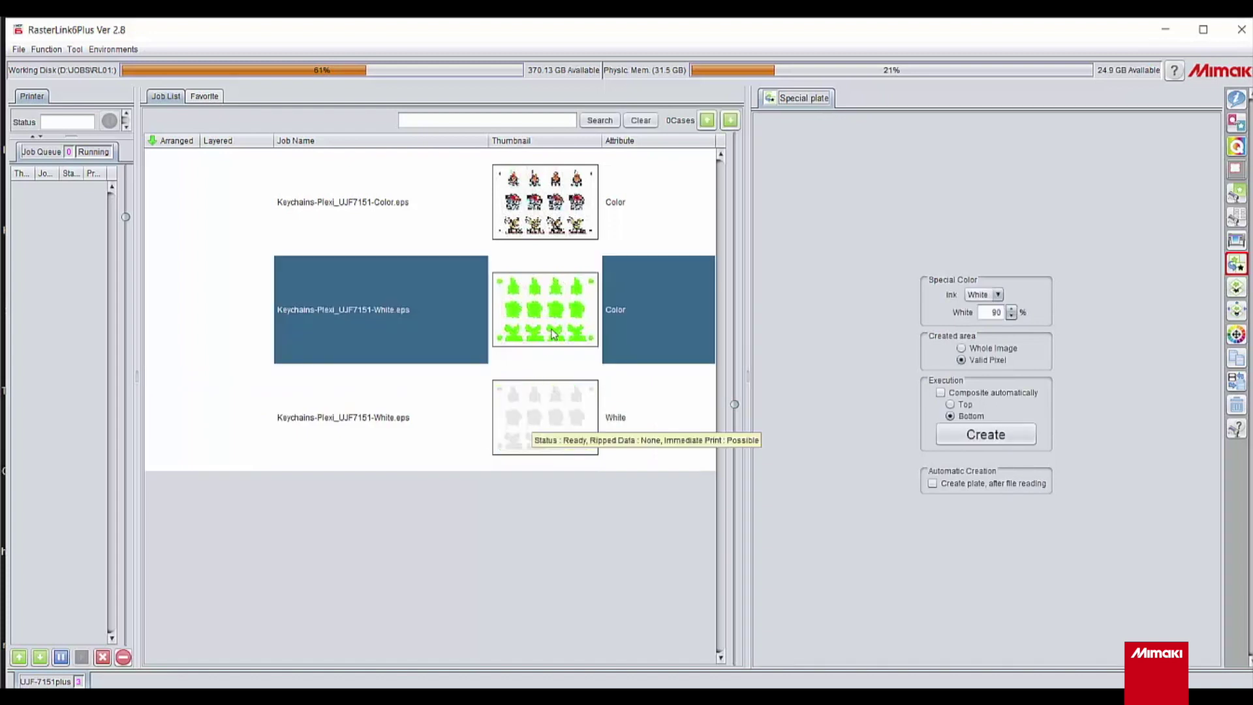
# Delete the Keychains-Plexi_UJF7151-White.eps job that has the Color attribute, and duplicate the Keychains-Plexi_UJF7151-Color.eps job once
pyautogui.press('Delete')
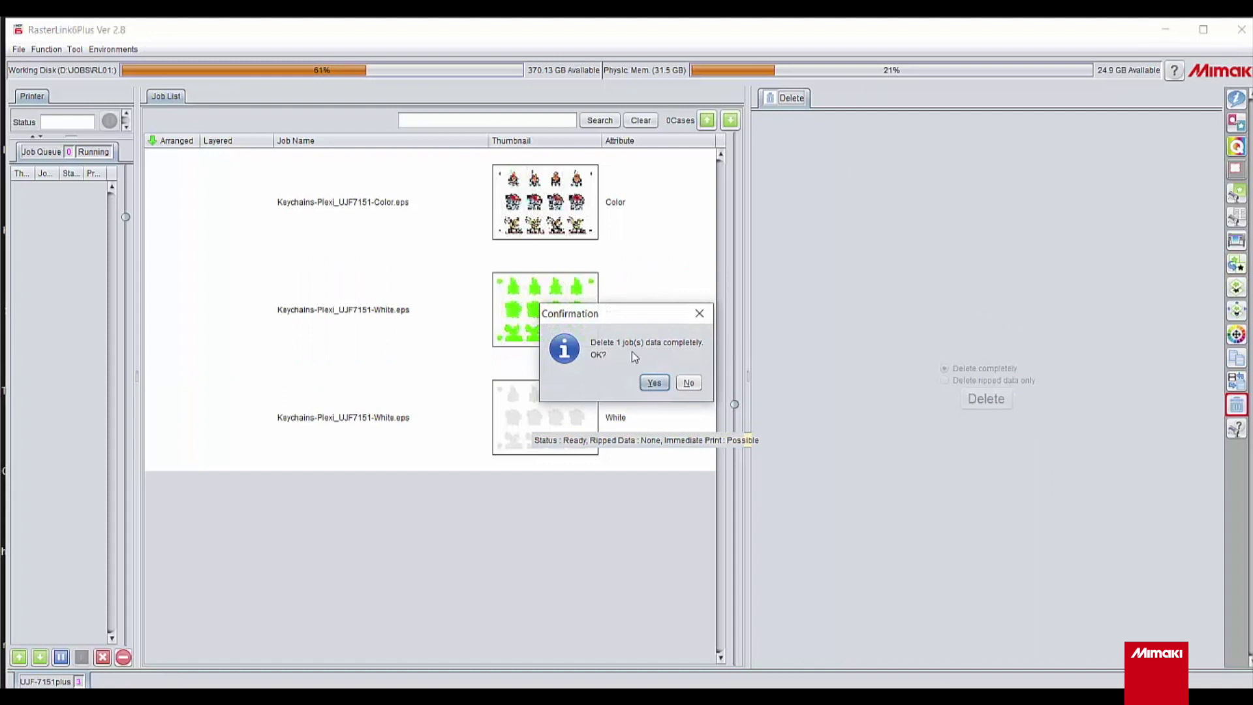
pyautogui.click(653, 380)
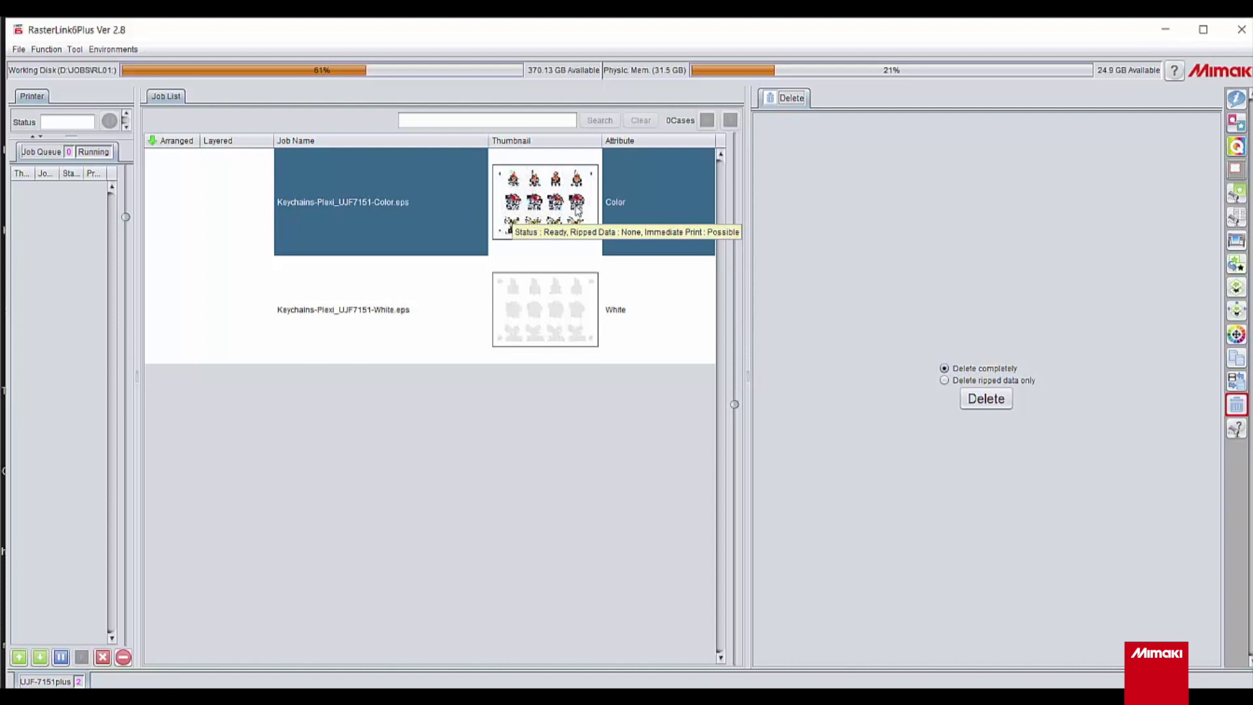
pyautogui.click(1236, 361)
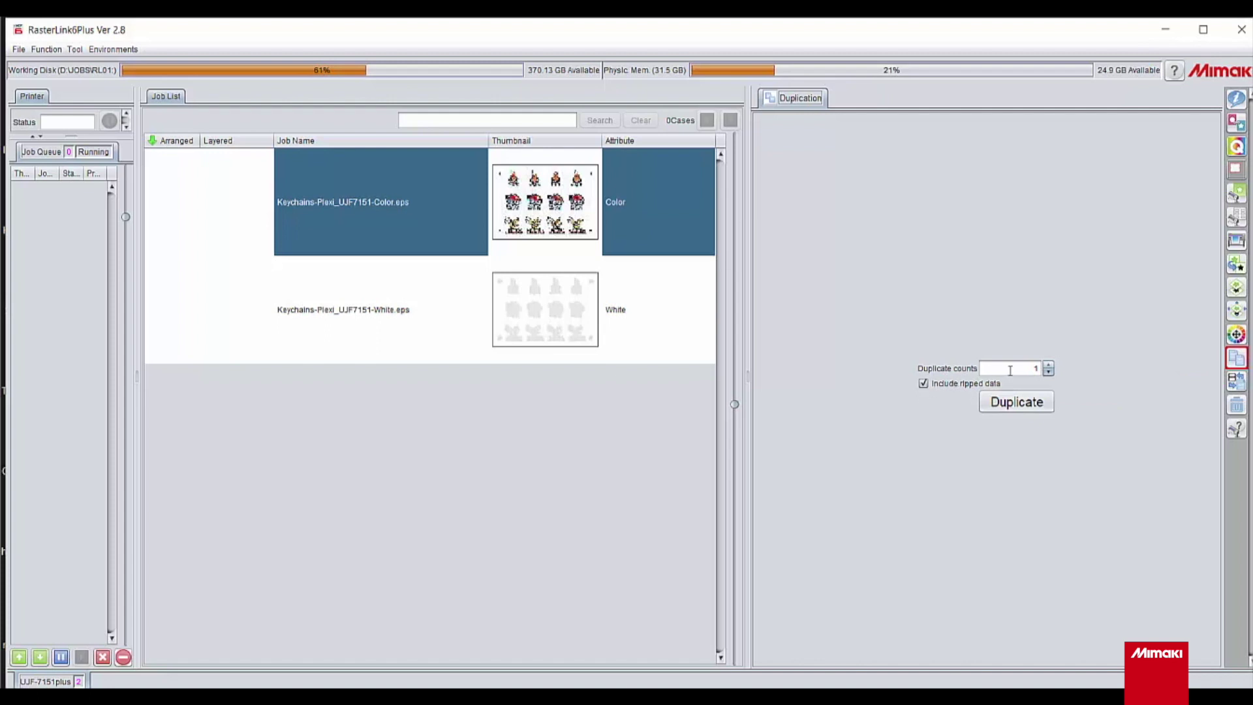
pyautogui.click(1017, 406)
pyautogui.click(1017, 403)
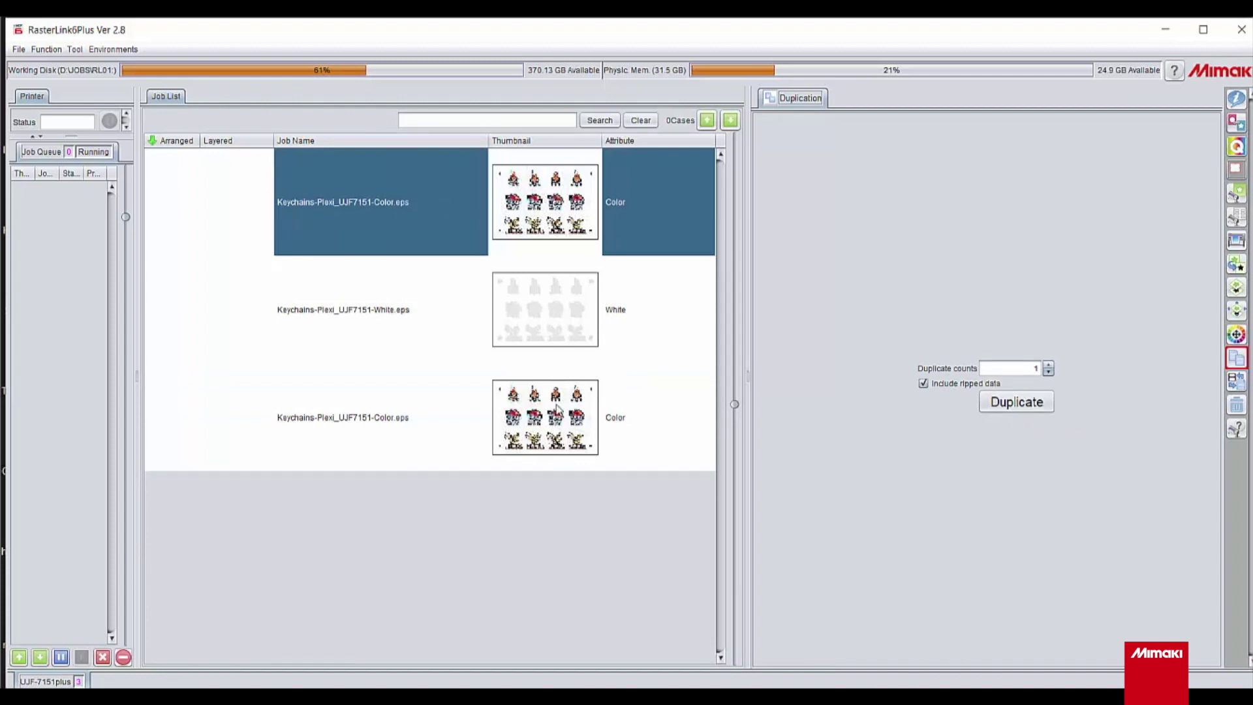
# Composite the color, white and duplicated color jobs into one layered job, applying the color job's print condition to all
pyautogui.moveTo(557, 408)
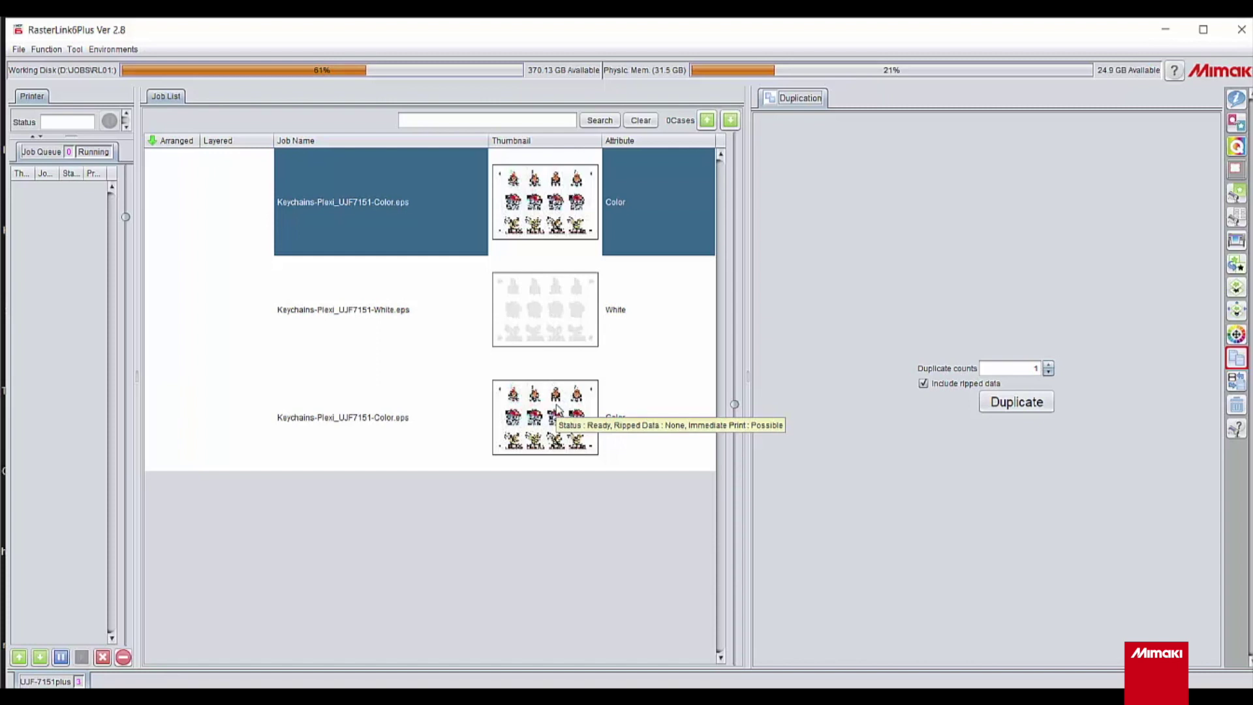
pyautogui.keyDown('shift'); pyautogui.click(557, 409); pyautogui.keyUp('shift')
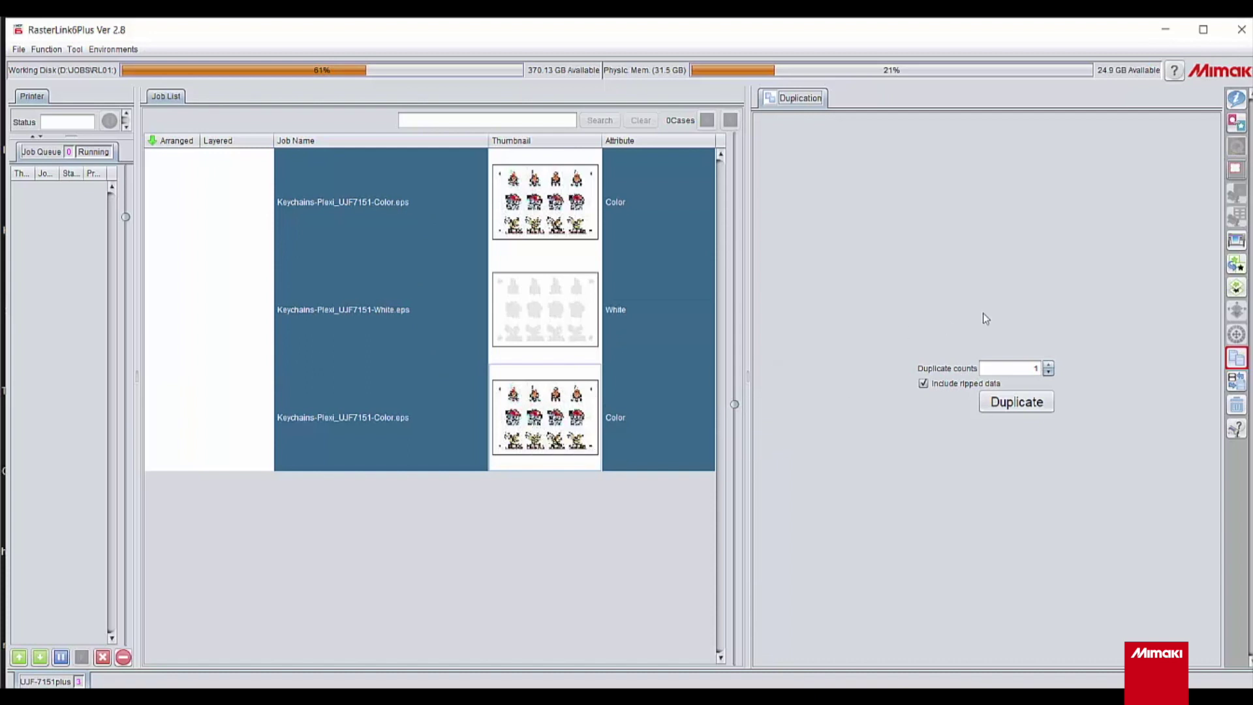
pyautogui.click(1236, 287)
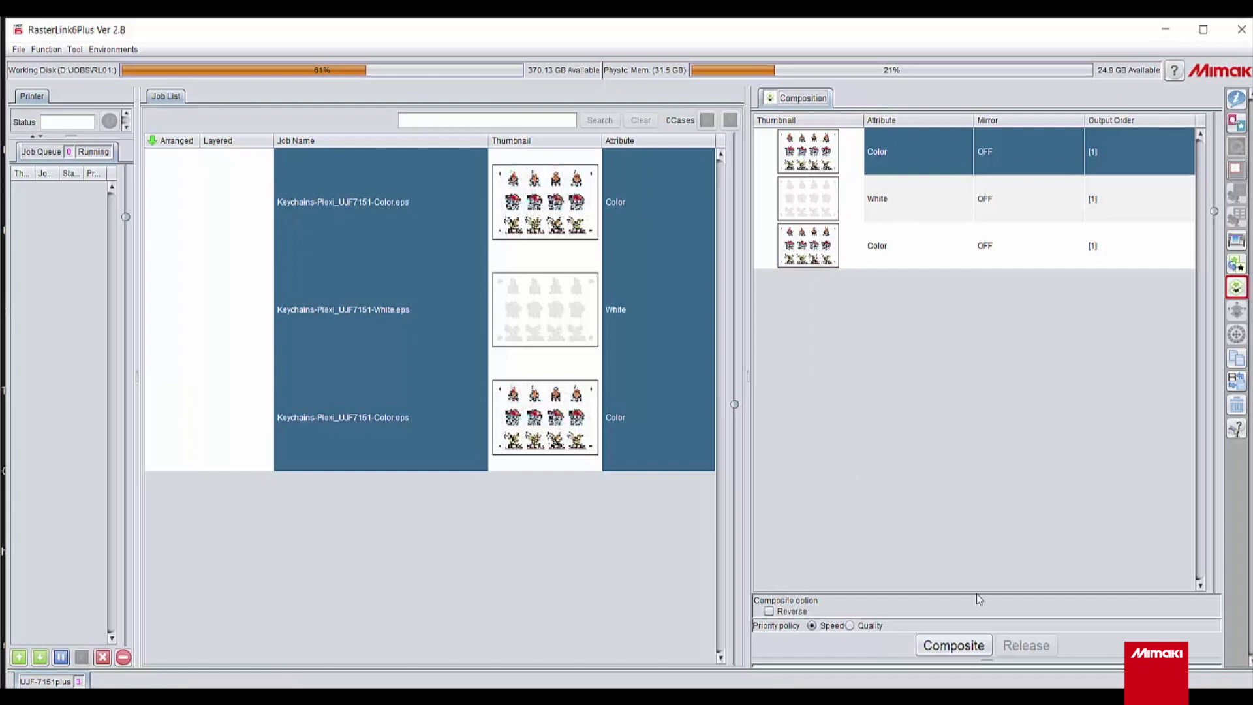
pyautogui.click(941, 647)
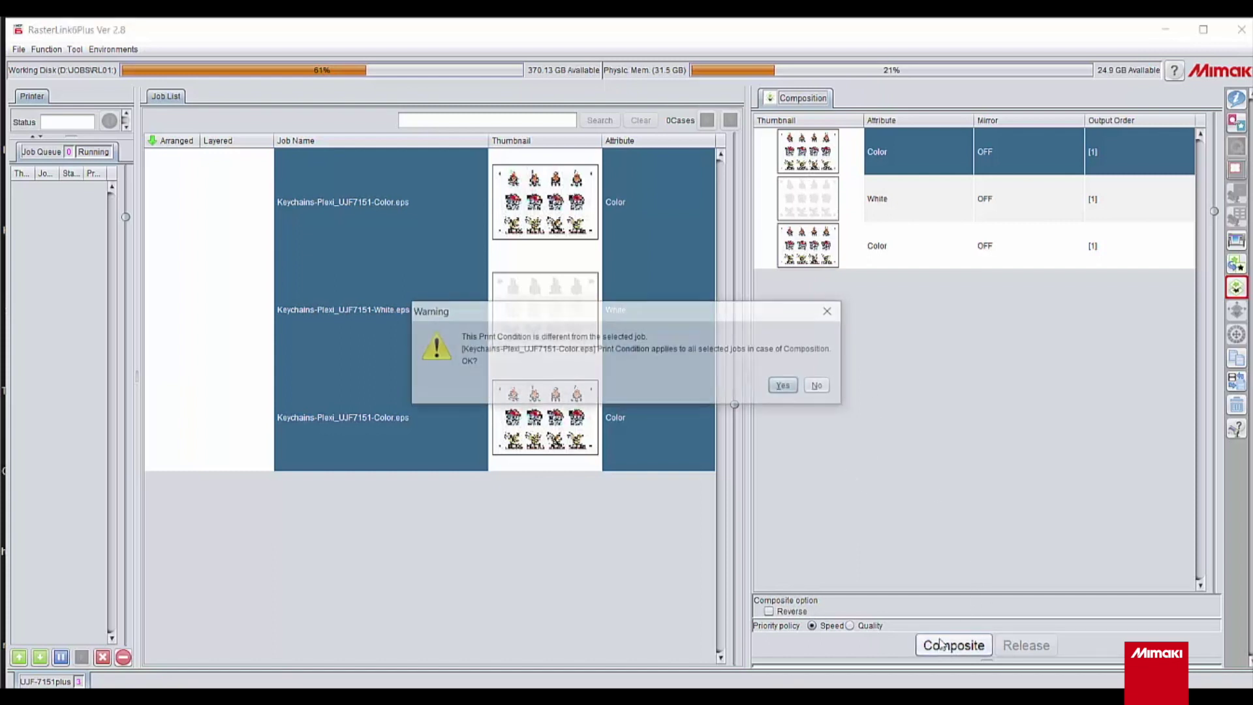
pyautogui.click(787, 386)
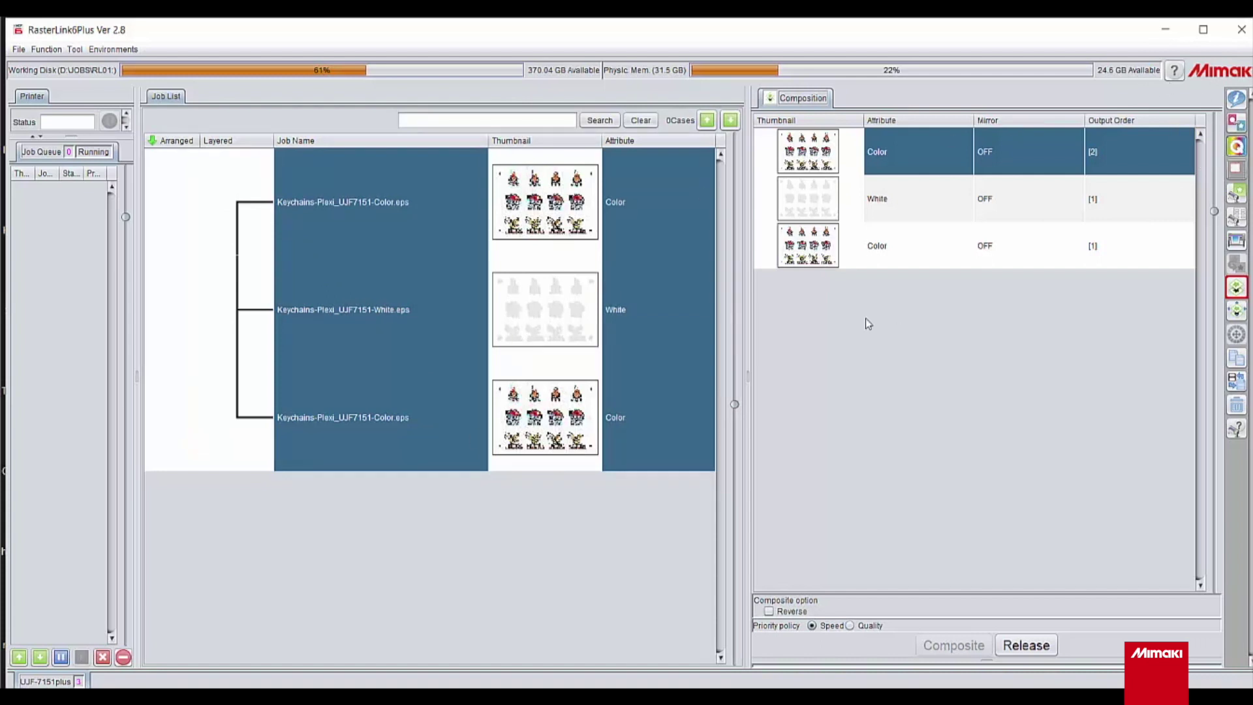
# Check the print quality settings of the composited job and proceed to its print execution settings
pyautogui.hotkey('alt', 'q')
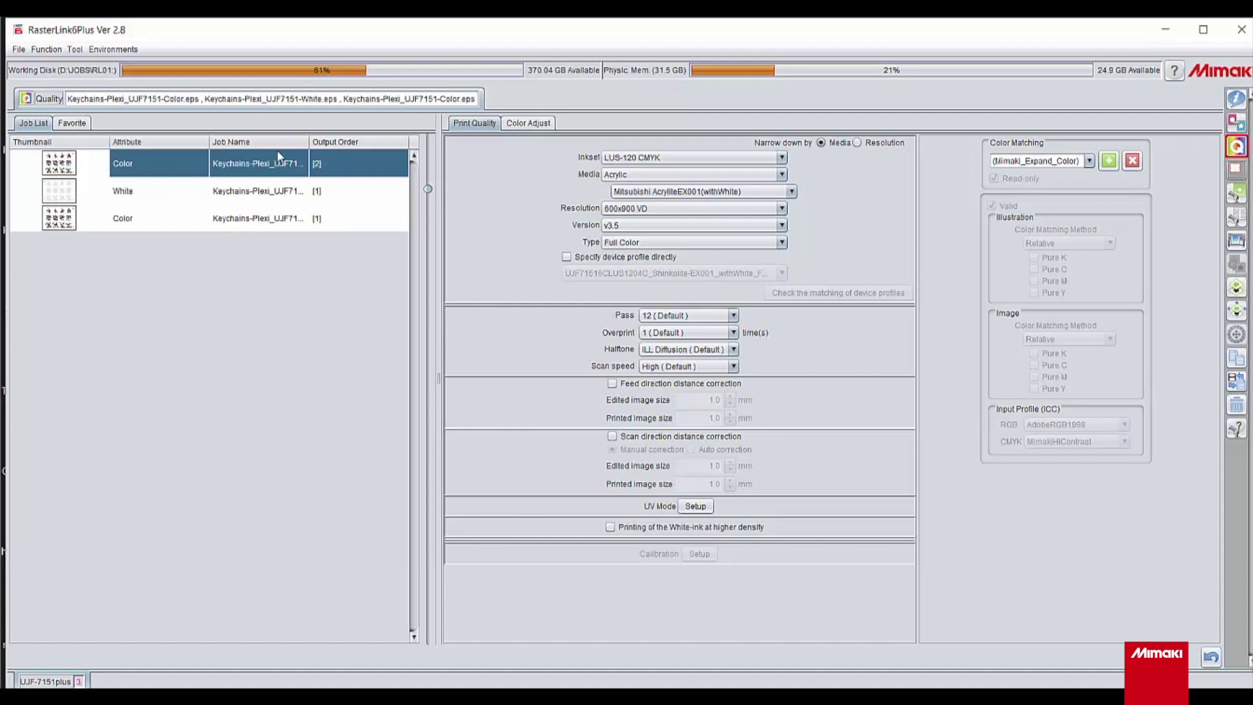
pyautogui.click(1236, 241)
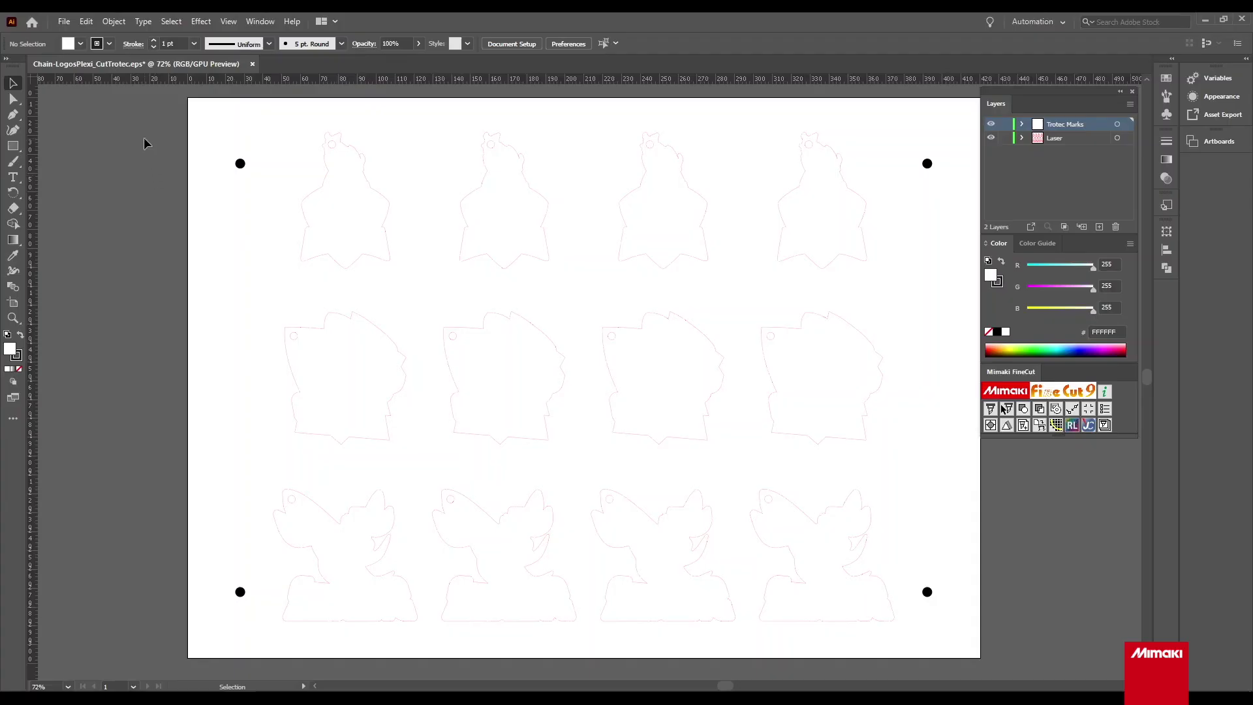
# In Illustrator, inspect the cut contours and registration marks of Chain-LogosPlexi_CutTrotec.eps in outline view, and return to preview
pyautogui.moveTo(160, 95); pyautogui.dragTo(986, 644)
pyautogui.click(992, 601)
pyautogui.hotkey('ctrl', 'y')
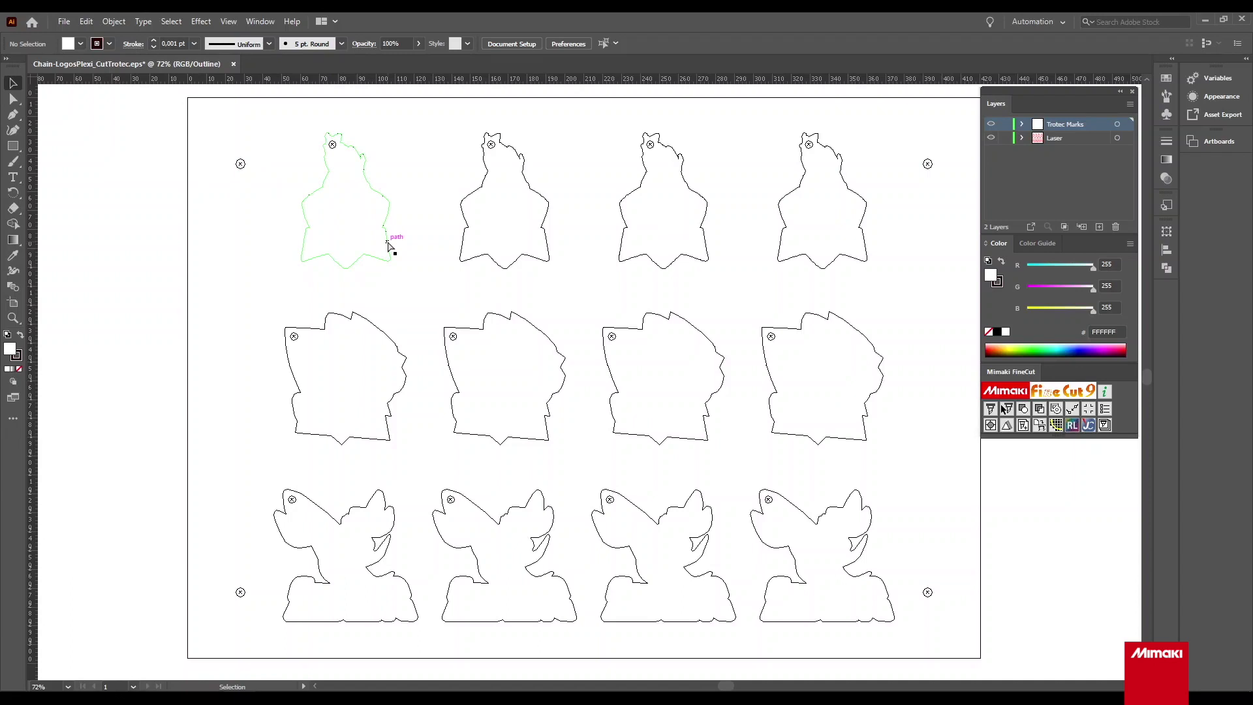
pyautogui.hotkey('ctrl', 'y')
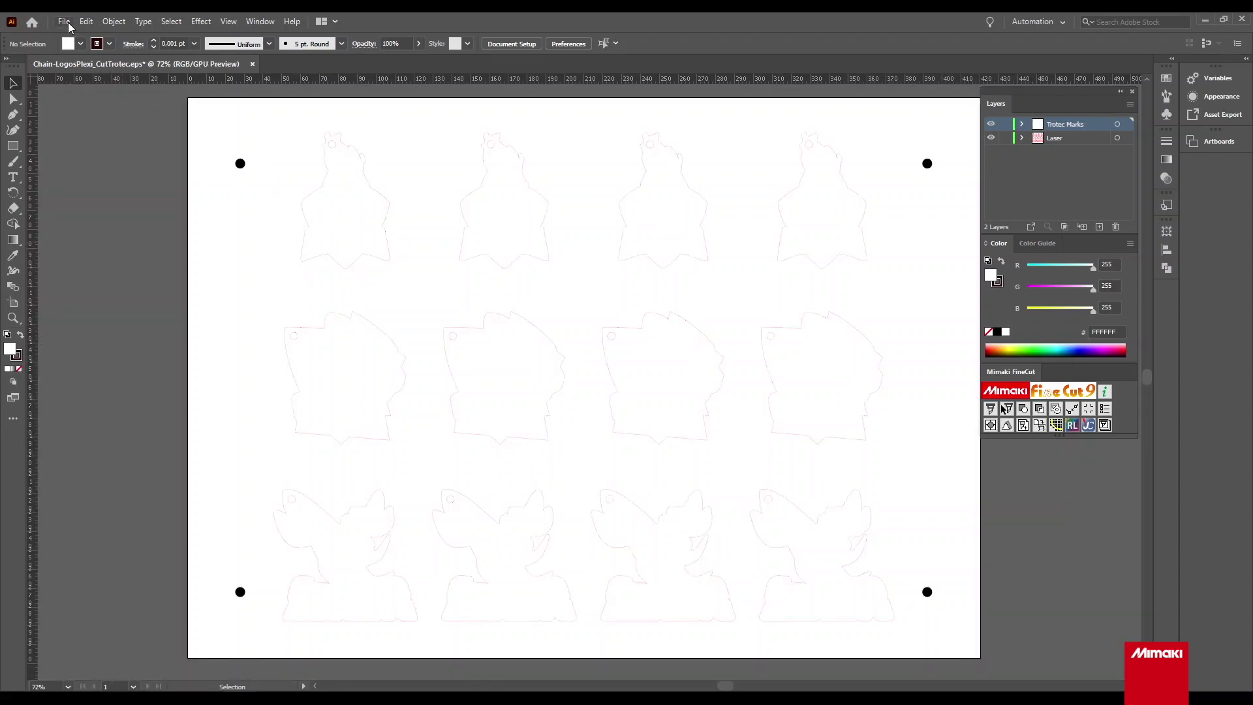
# Open the print settings for the Chain-LogosPlexi_CutTrotec.eps cut file
pyautogui.click(68, 25)
pyautogui.click(116, 393)
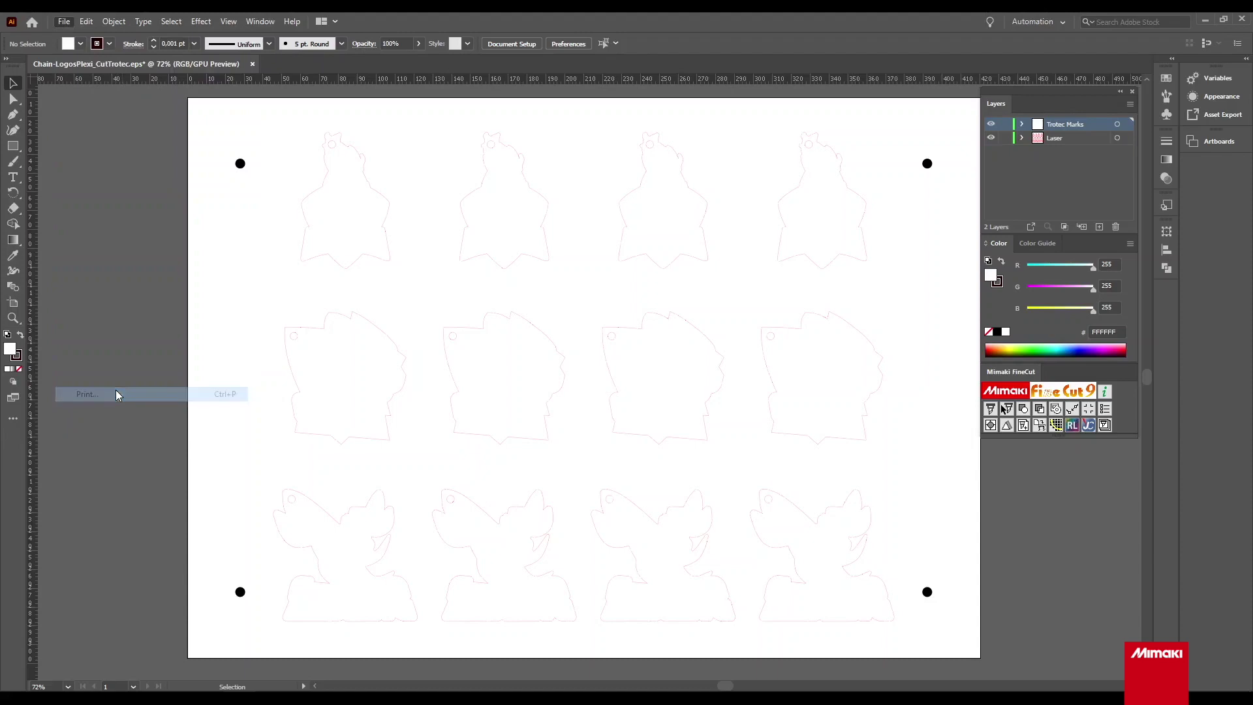